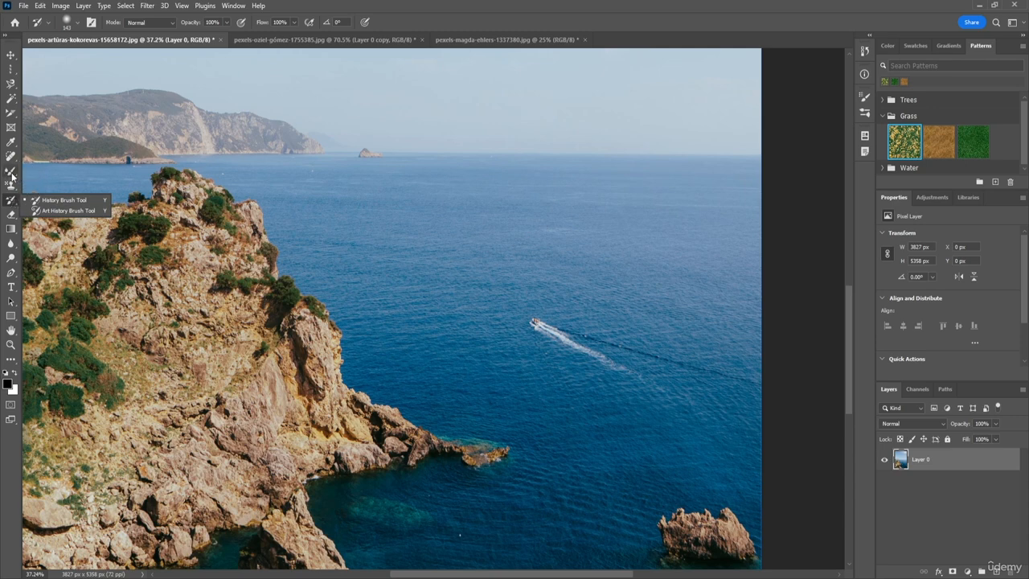
click(11, 158)
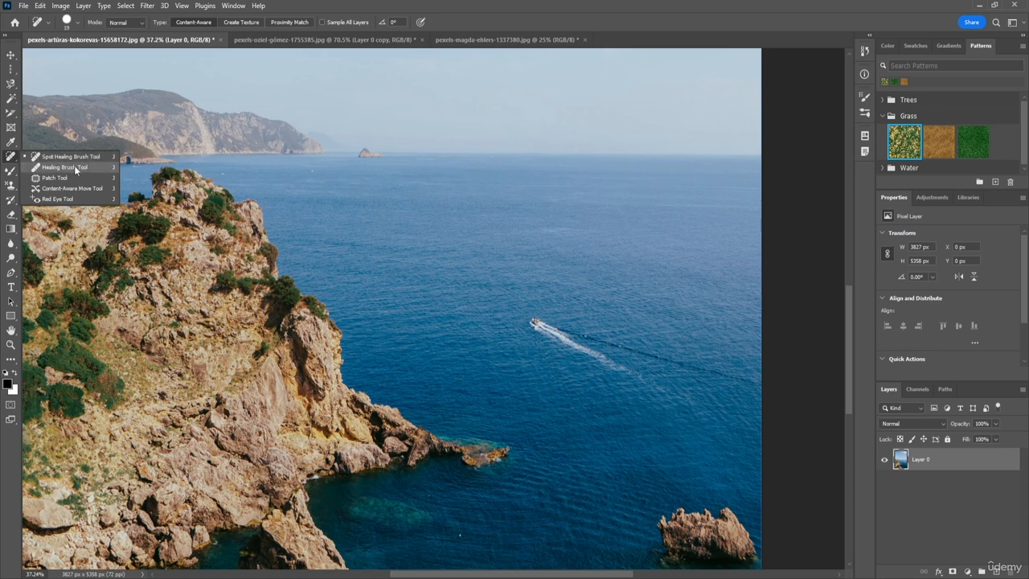
click(12, 159)
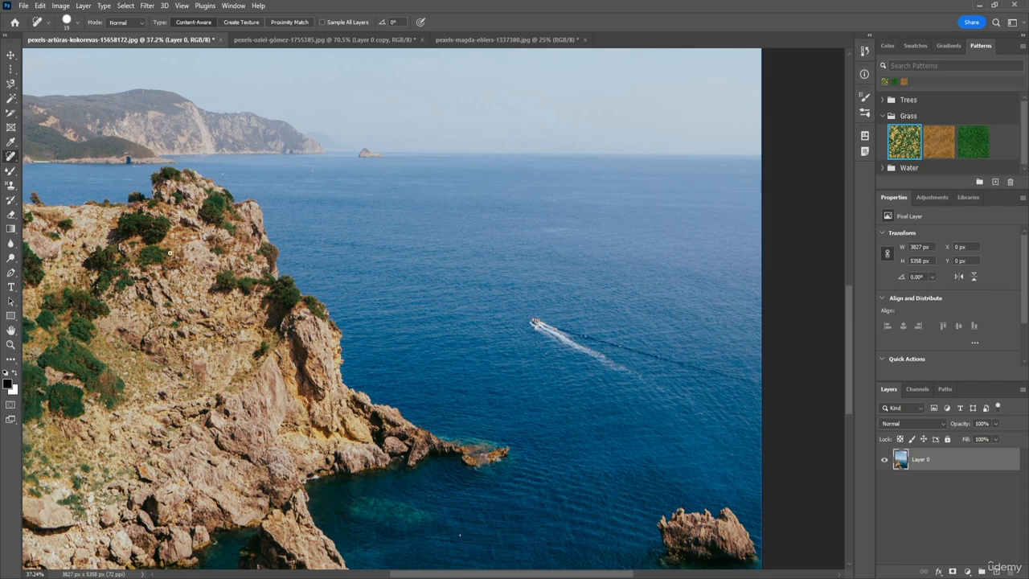
click(14, 205)
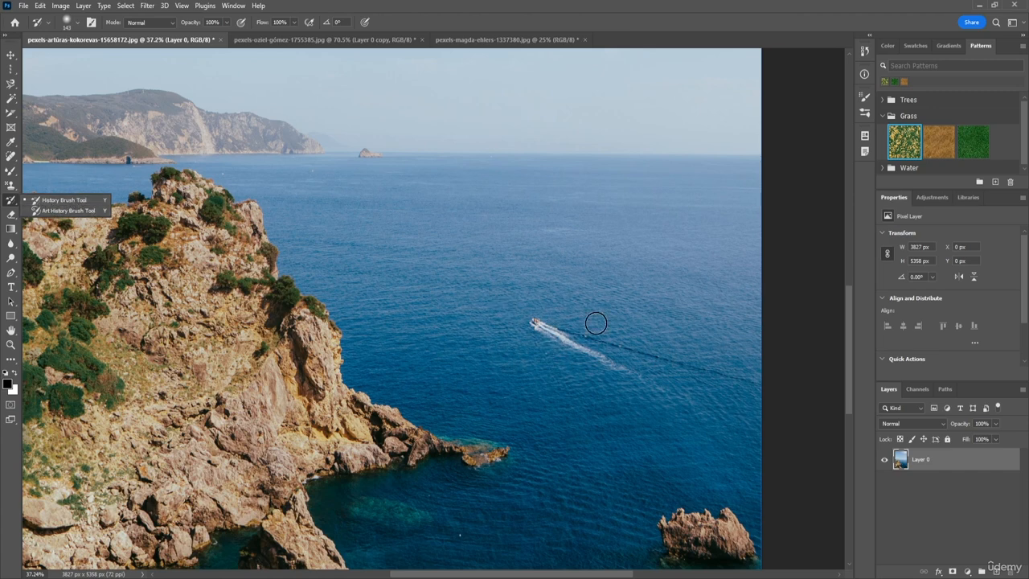
click(14, 204)
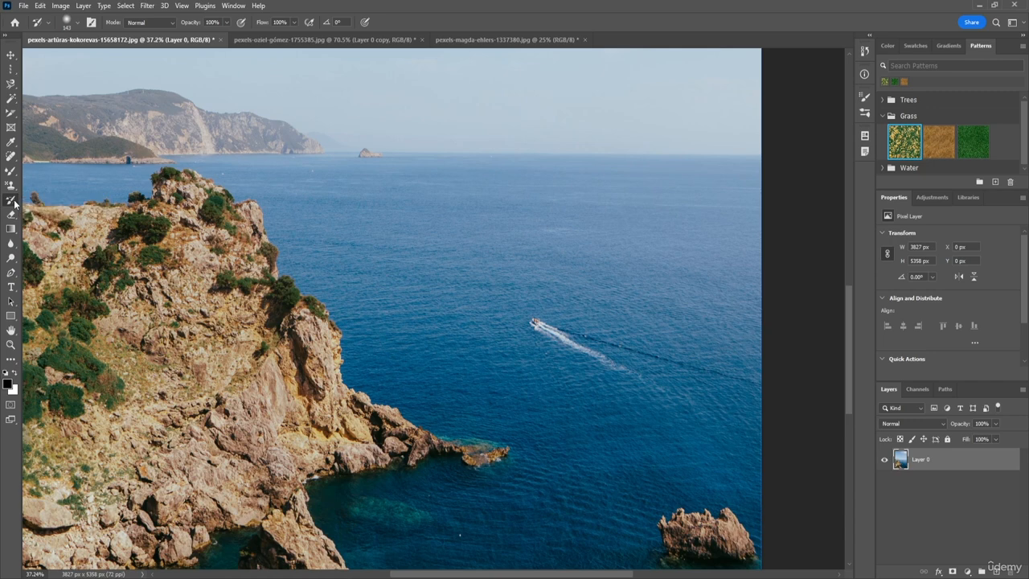
Step: Set the Spot Healing Brush size to 68 px and remove the boat with its wake and the islet on the horizon
click(10, 158)
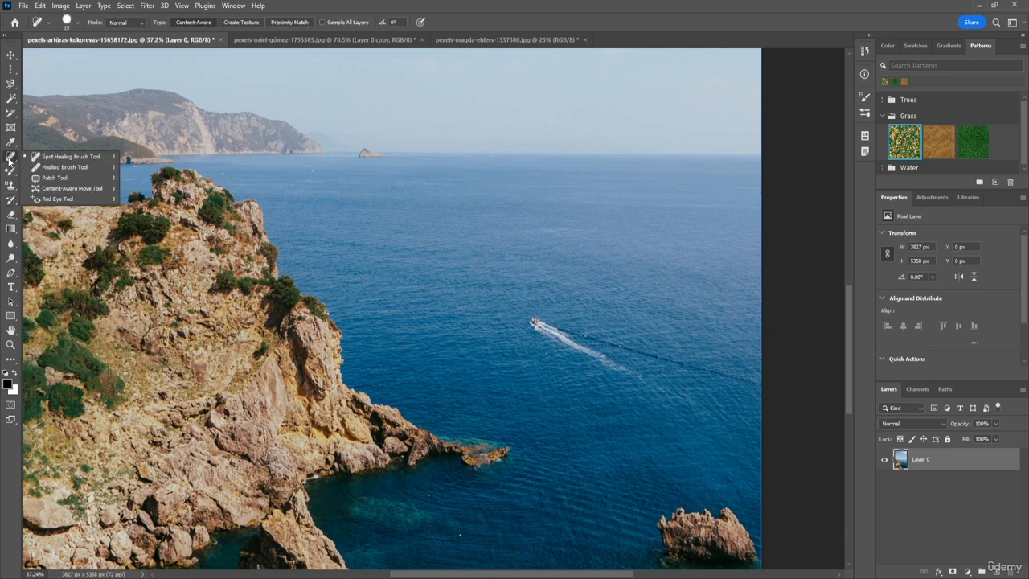
click(67, 159)
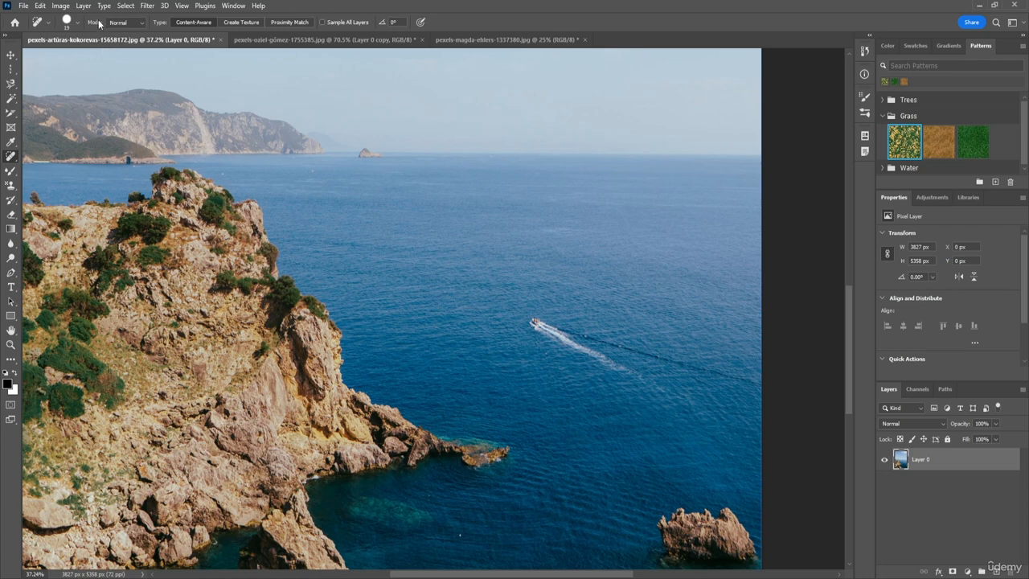
click(71, 23)
drag(27, 55, 53, 55)
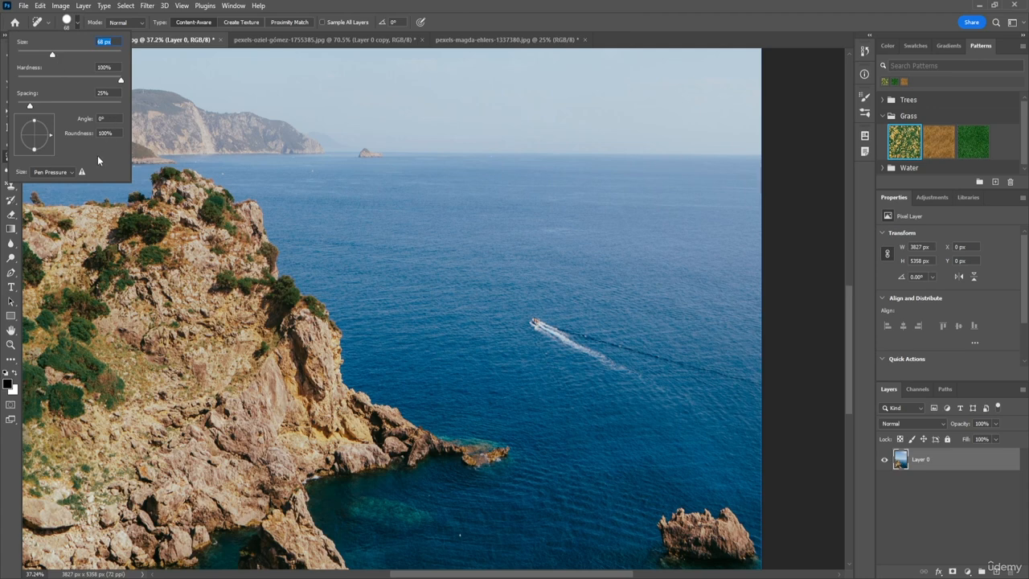
click(72, 25)
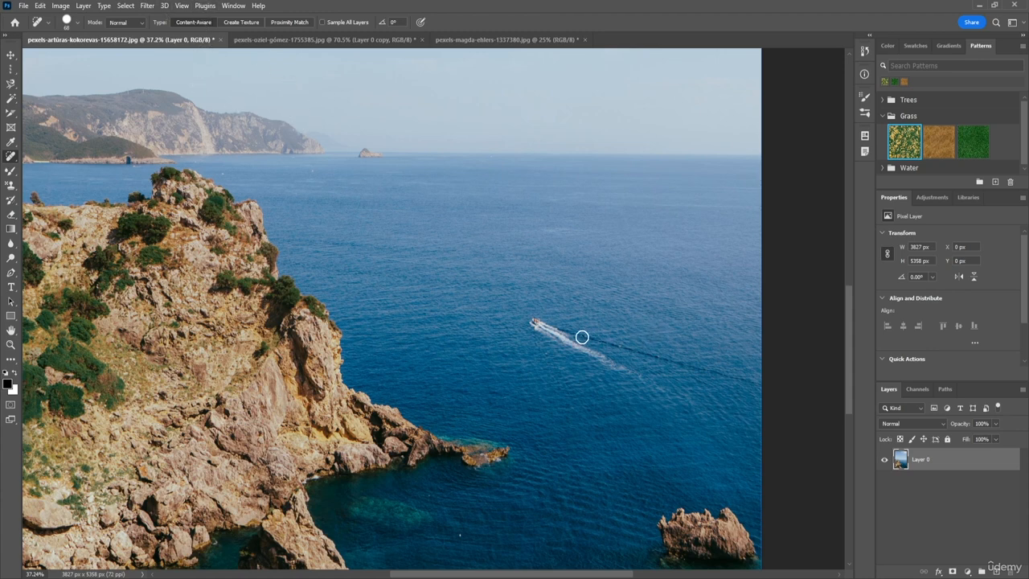
mouse_move(529, 320)
mouse_down()
mouse_move(642, 376)
mouse_move(584, 334)
mouse_move(764, 387)
mouse_move(538, 324)
mouse_up()
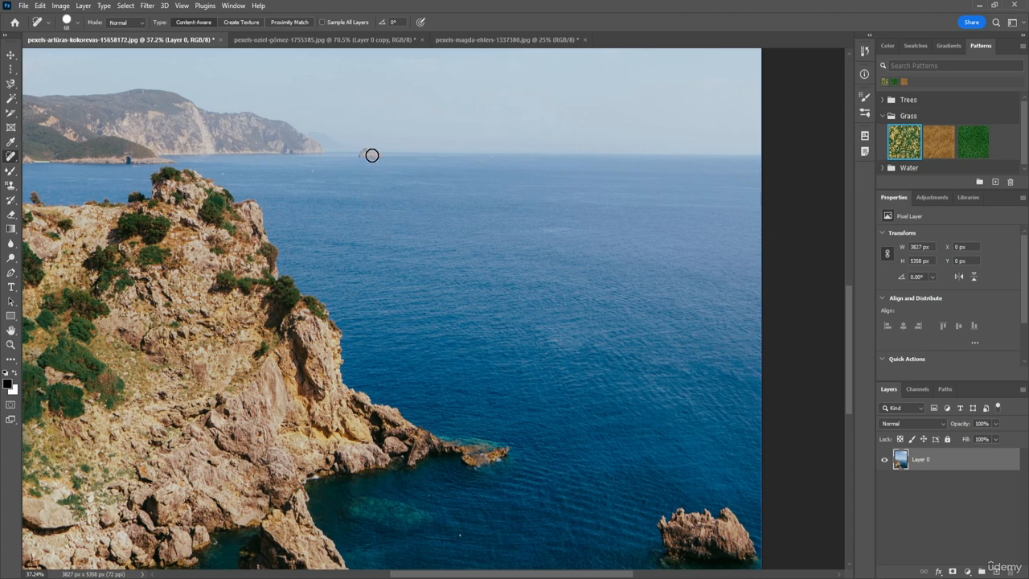
drag(372, 157, 359, 156)
Step: Remove the rock from the water near the photo's lower-right edge and heal over the dark patches where it stood
mouse_move(689, 533)
mouse_down()
mouse_move(664, 552)
mouse_move(654, 521)
mouse_move(680, 567)
mouse_move(663, 540)
mouse_move(681, 504)
mouse_move(686, 526)
mouse_move(717, 531)
mouse_move(721, 555)
mouse_move(731, 541)
mouse_move(743, 574)
mouse_move(758, 546)
mouse_move(751, 552)
mouse_move(745, 529)
mouse_move(736, 534)
mouse_move(731, 510)
mouse_move(715, 522)
mouse_move(707, 492)
mouse_up()
mouse_move(702, 547)
mouse_down()
mouse_move(713, 542)
mouse_move(675, 567)
mouse_move(675, 547)
mouse_move(740, 565)
mouse_move(737, 552)
mouse_move(728, 555)
mouse_up()
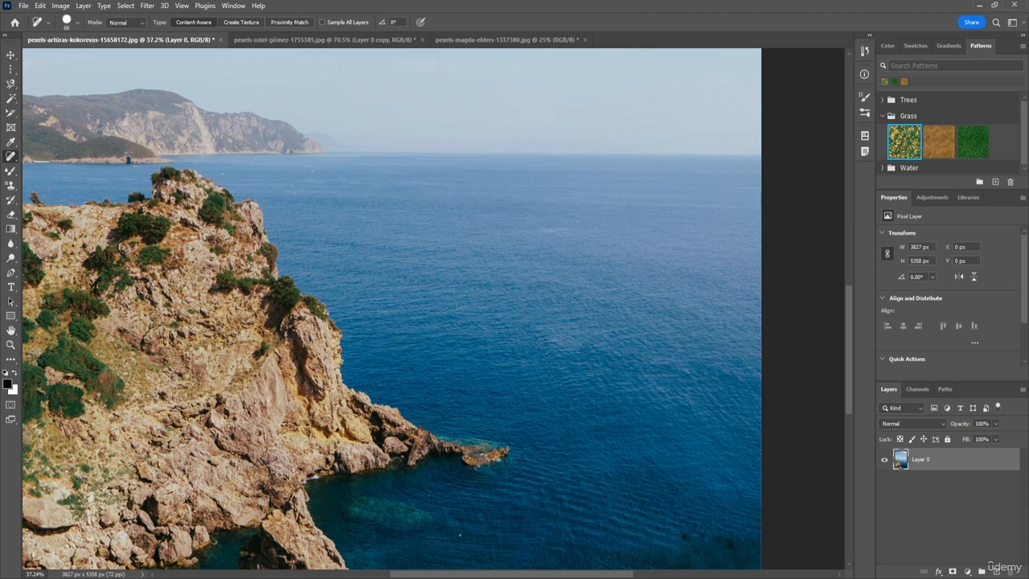
scroll(662, 496, down, 3)
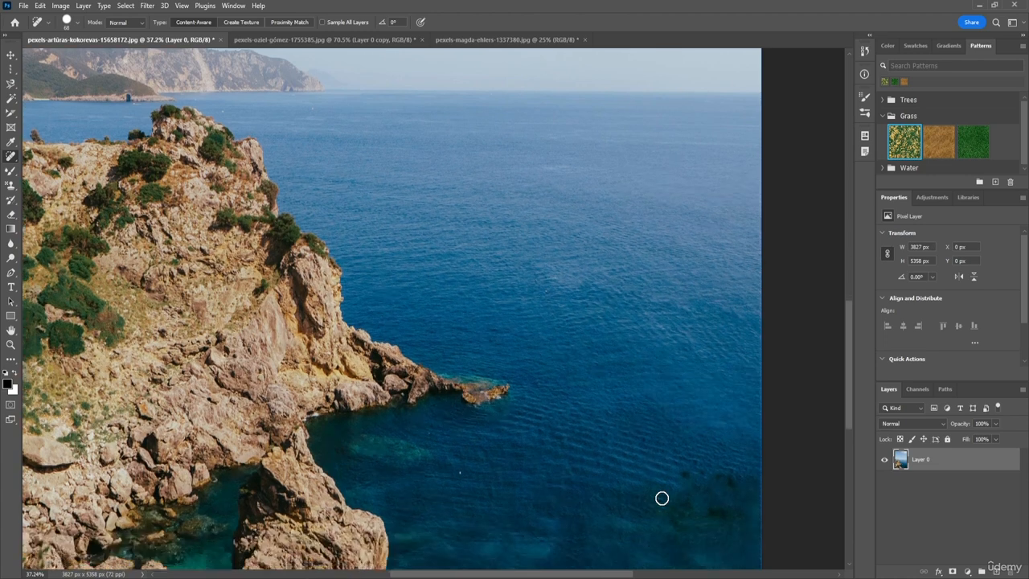
scroll(661, 499, down, 2)
mouse_move(731, 488)
mouse_down()
mouse_move(719, 449)
mouse_move(729, 456)
mouse_move(706, 476)
mouse_move(685, 476)
mouse_move(681, 444)
mouse_move(700, 462)
mouse_move(742, 456)
mouse_move(742, 472)
mouse_move(740, 457)
mouse_move(706, 438)
mouse_move(667, 468)
mouse_up()
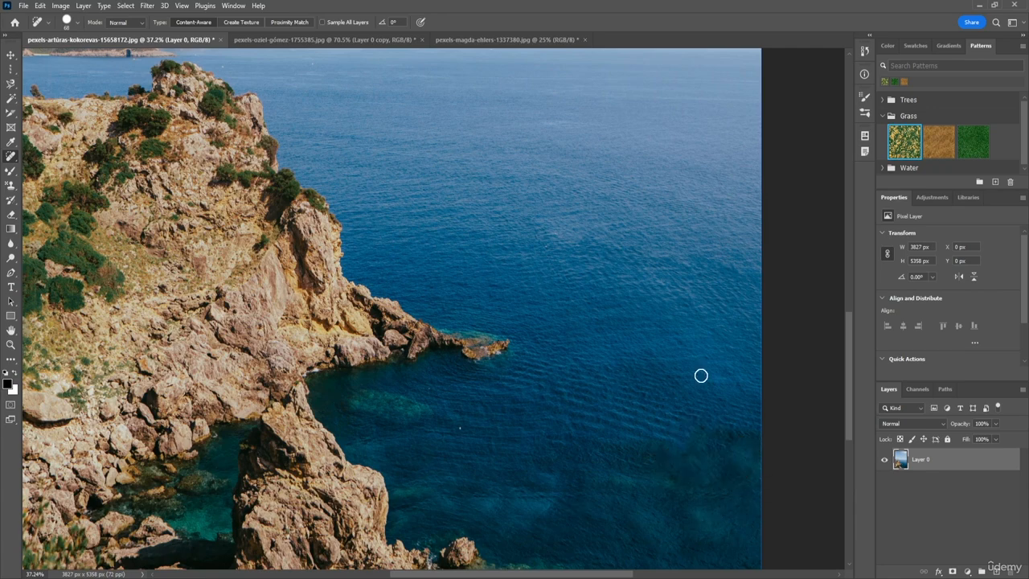
scroll(607, 393, down, 1)
scroll(606, 393, up, 3)
Step: Switch to the History Brush and set its size to 187 px
key(z)
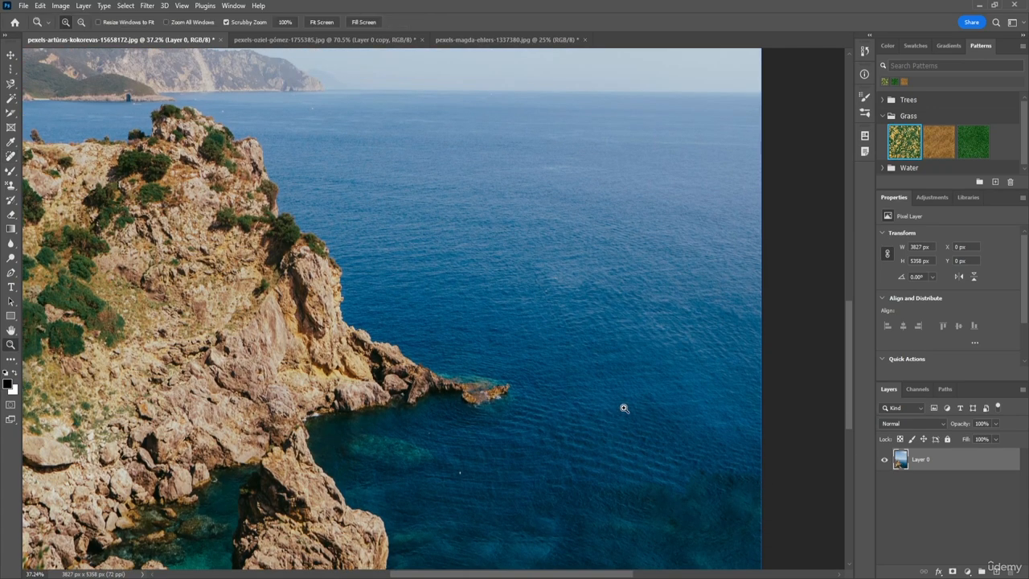
drag(624, 409, 589, 414)
key(j)
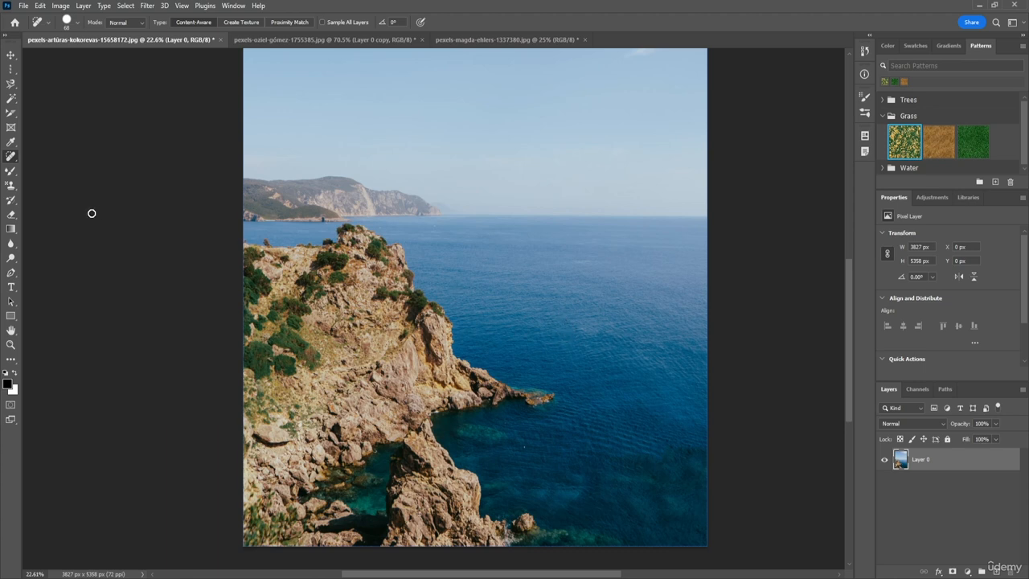
click(11, 204)
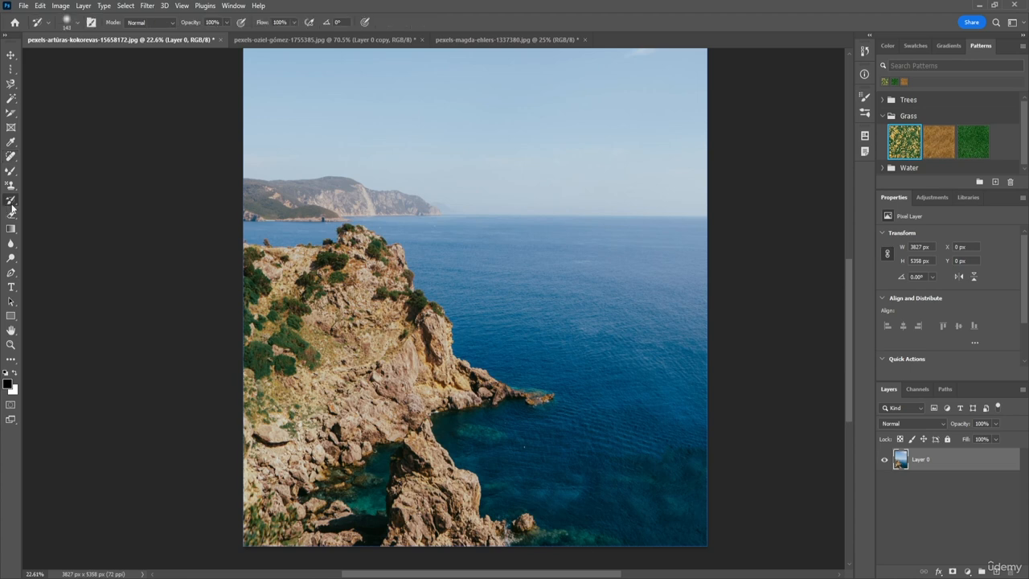
right_click(12, 208)
click(39, 201)
click(75, 24)
drag(100, 57, 105, 61)
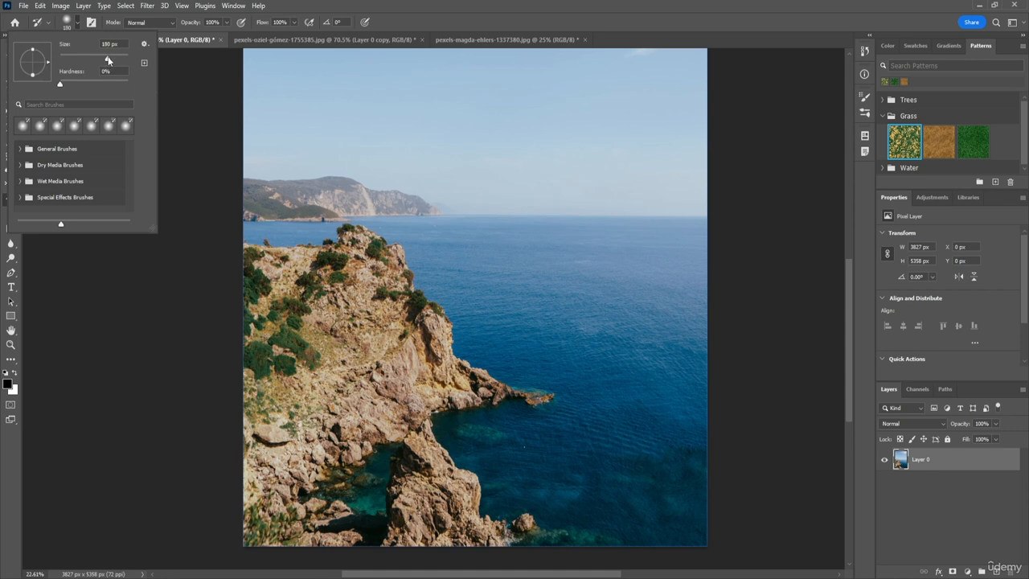
drag(109, 61, 111, 60)
click(75, 24)
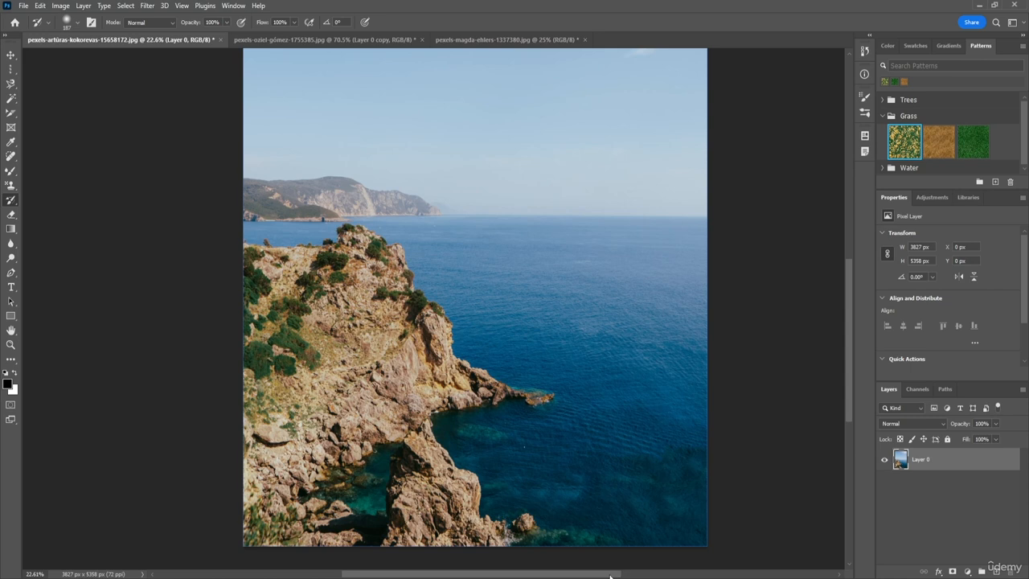
Step: Enlarge the History Brush to 354 px and paint the removed boat and its wake back into the sea
drag(611, 576, 648, 576)
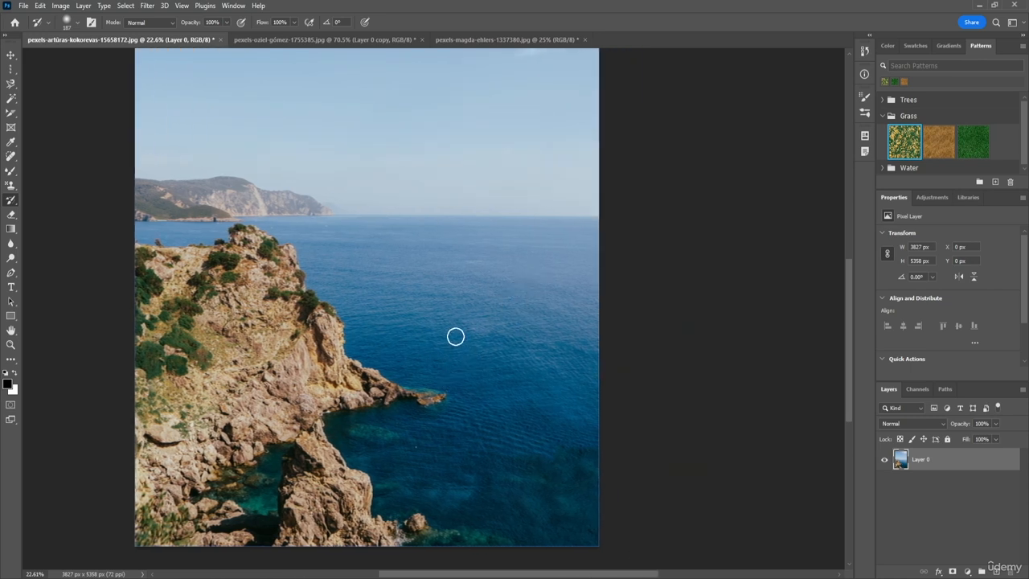
click(72, 25)
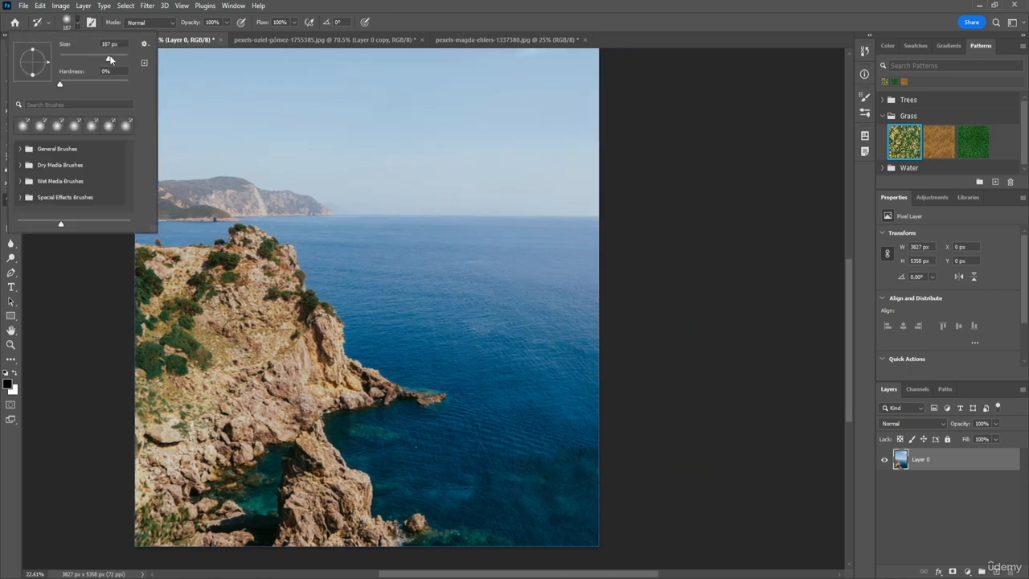
drag(109, 57, 116, 57)
click(102, 46)
click(76, 23)
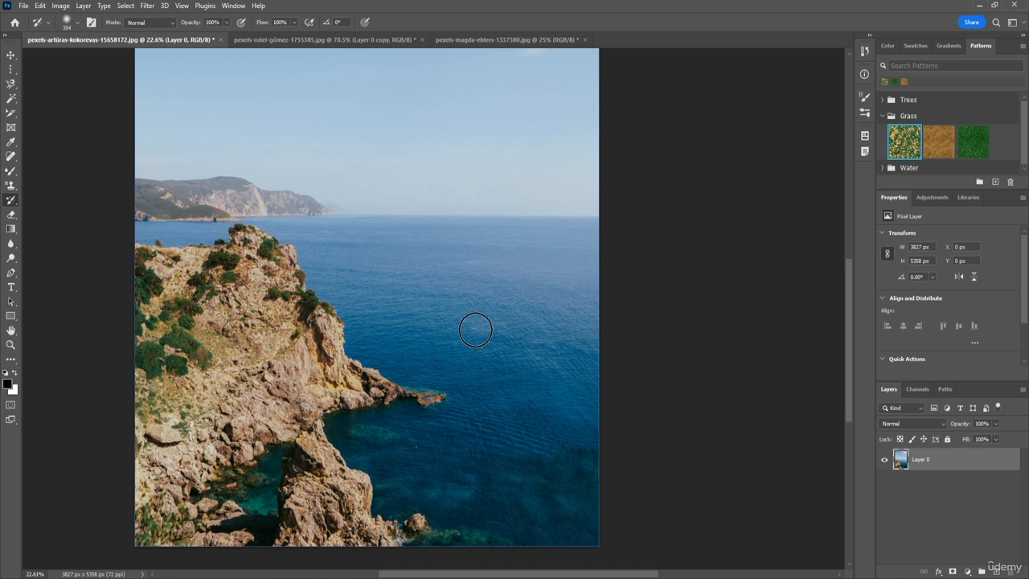
mouse_move(475, 330)
mouse_down()
mouse_move(534, 382)
mouse_move(561, 344)
mouse_move(579, 349)
mouse_move(596, 386)
mouse_move(570, 347)
mouse_up()
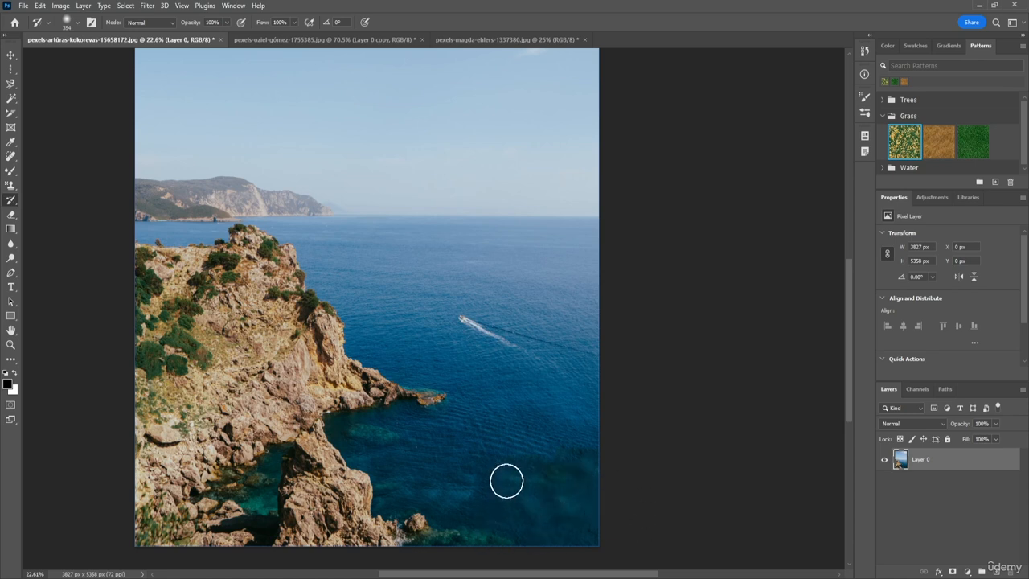
Step: Restore the rock in the lower-right water and the islet on the horizon with the History Brush
mouse_move(506, 480)
mouse_down()
mouse_move(560, 472)
mouse_move(562, 509)
mouse_move(574, 477)
mouse_move(537, 503)
mouse_up()
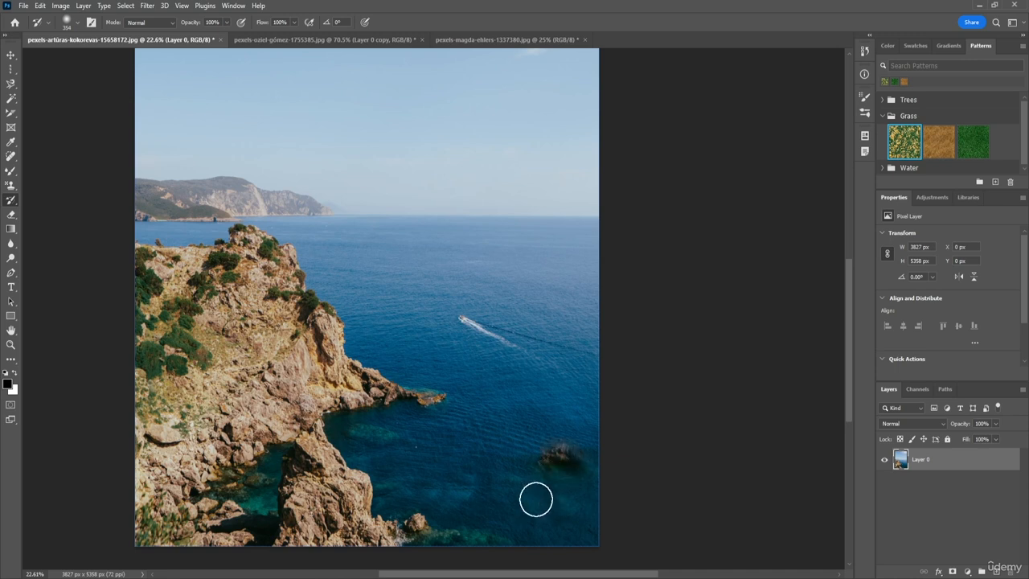
mouse_move(535, 496)
mouse_down()
mouse_move(567, 443)
mouse_move(579, 436)
mouse_move(599, 459)
mouse_up()
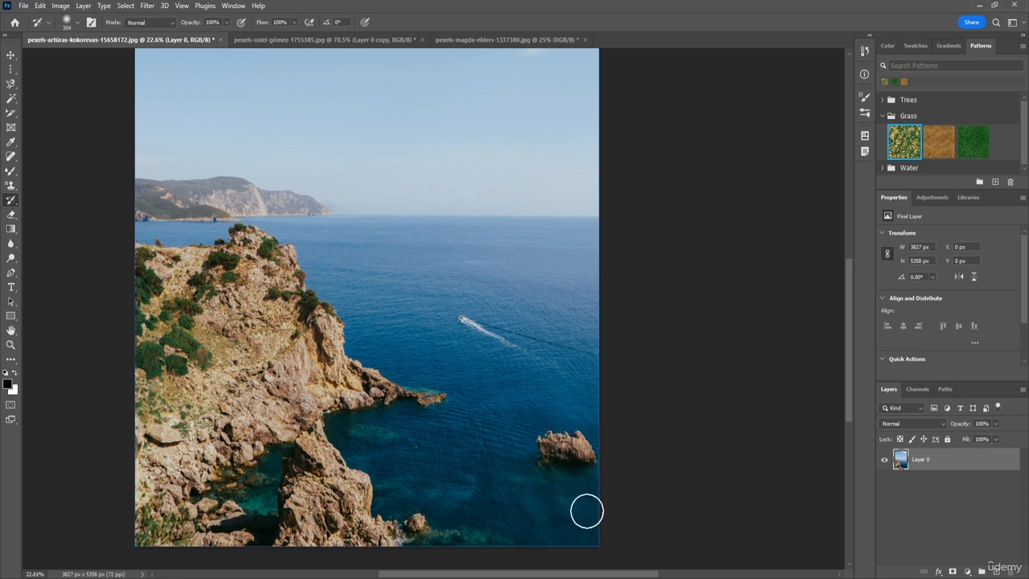
drag(345, 215, 352, 210)
Step: Choose the Art History Brush, set its size to 62 px and try a Loose Curl Long stroke in the sky
right_click(17, 206)
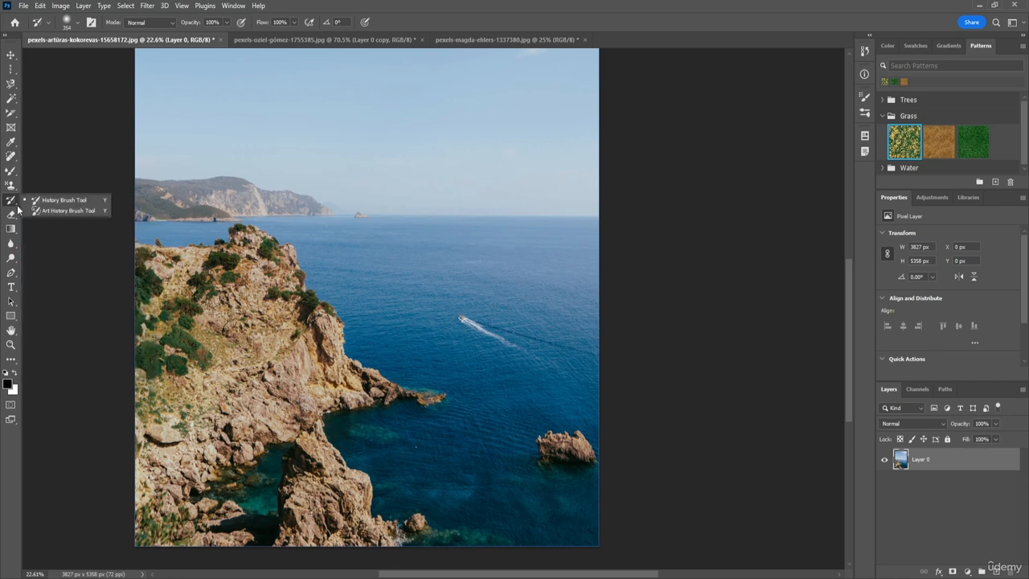
click(66, 211)
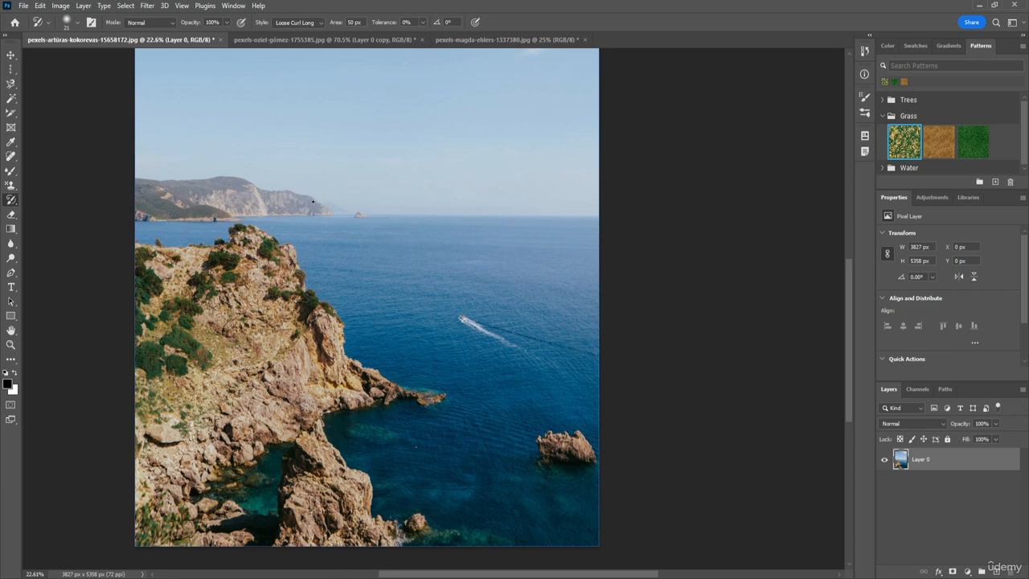
click(77, 24)
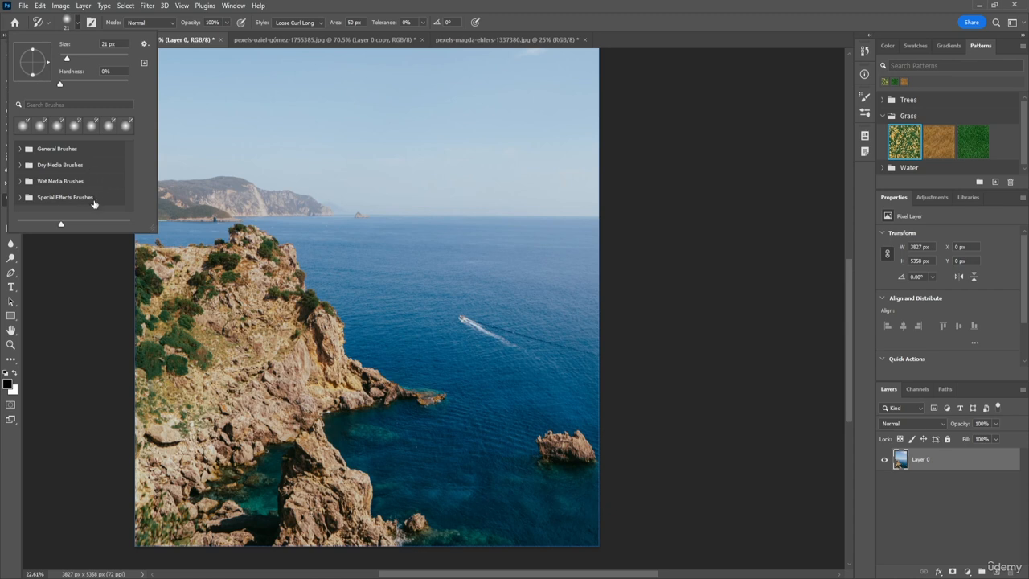
click(77, 26)
click(77, 25)
mouse_move(68, 60)
mouse_down()
mouse_move(95, 59)
mouse_move(82, 61)
mouse_up()
click(210, 79)
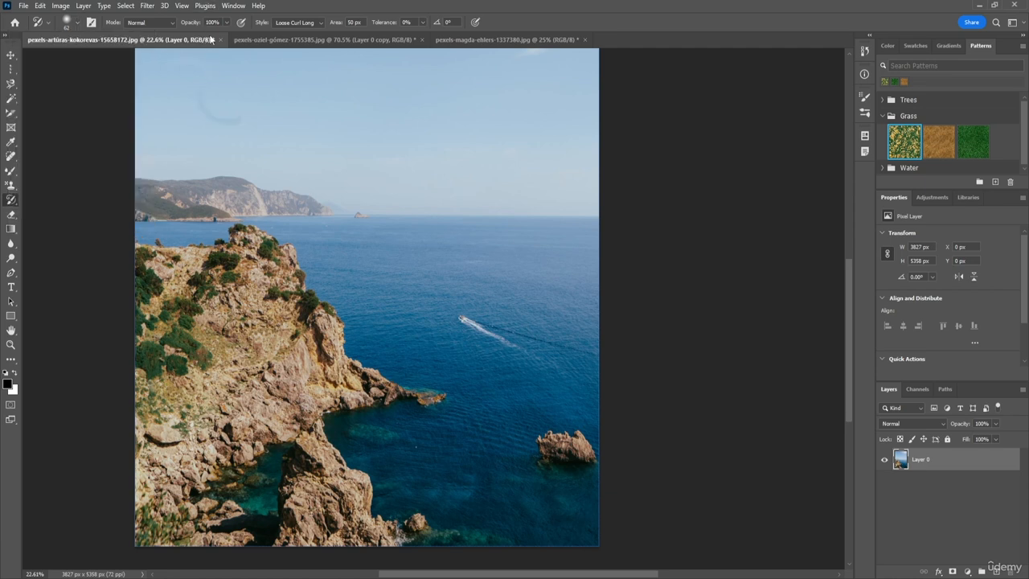
key(ctrl+z)
Step: Set the Art History Brush style to Tight Short and its size to 102 px
click(296, 25)
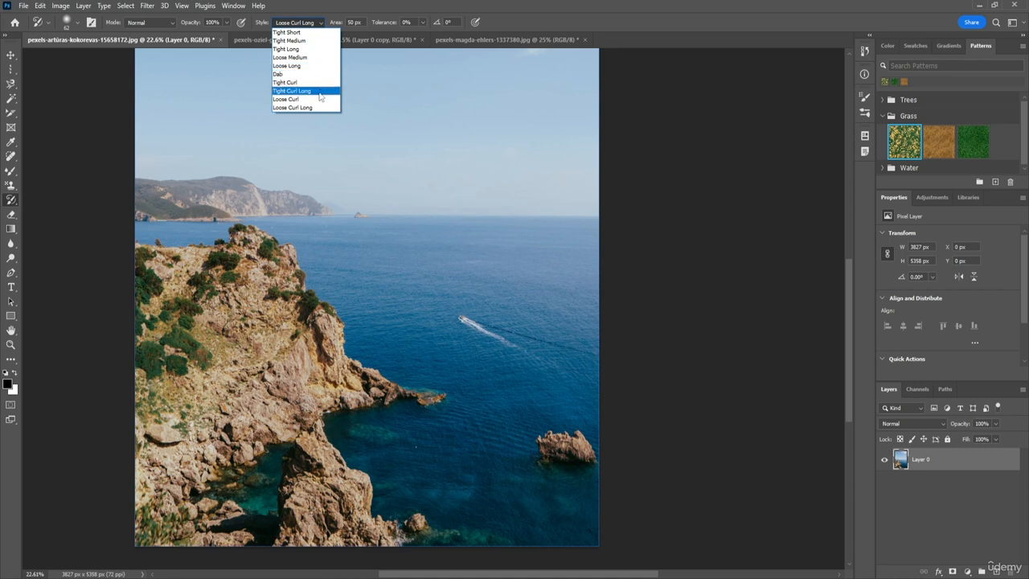
click(313, 33)
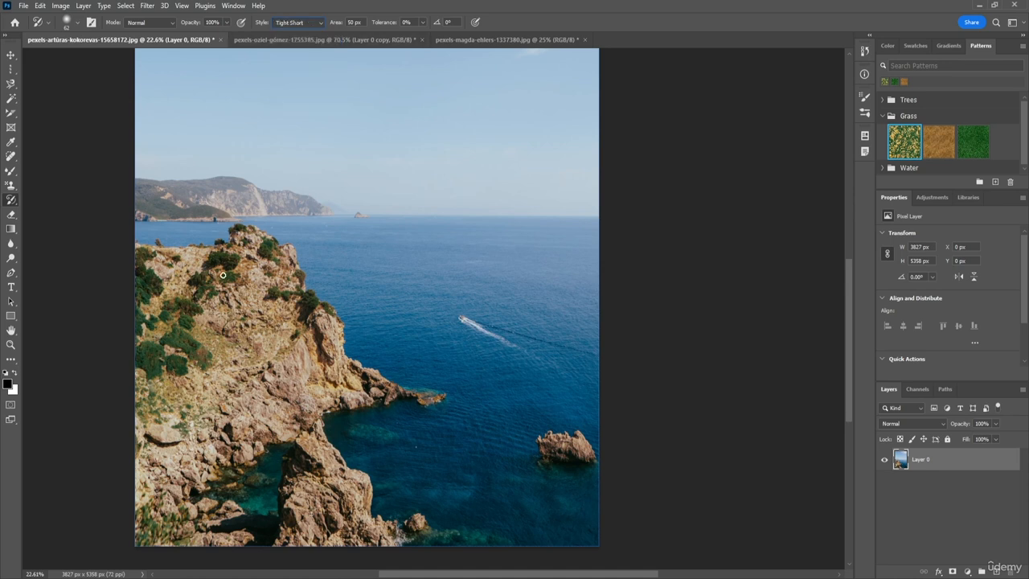
click(76, 22)
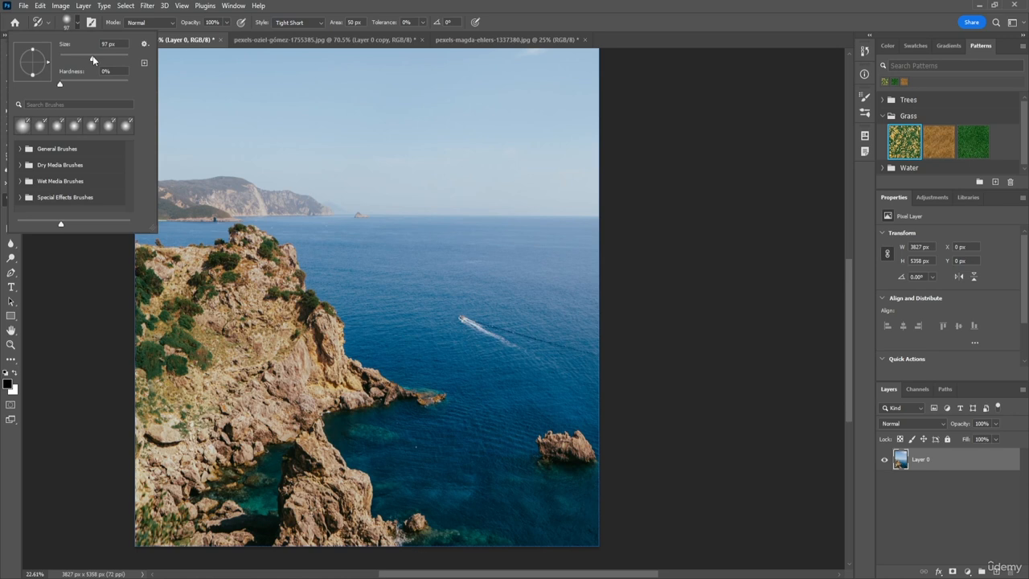
drag(93, 58, 94, 57)
click(78, 25)
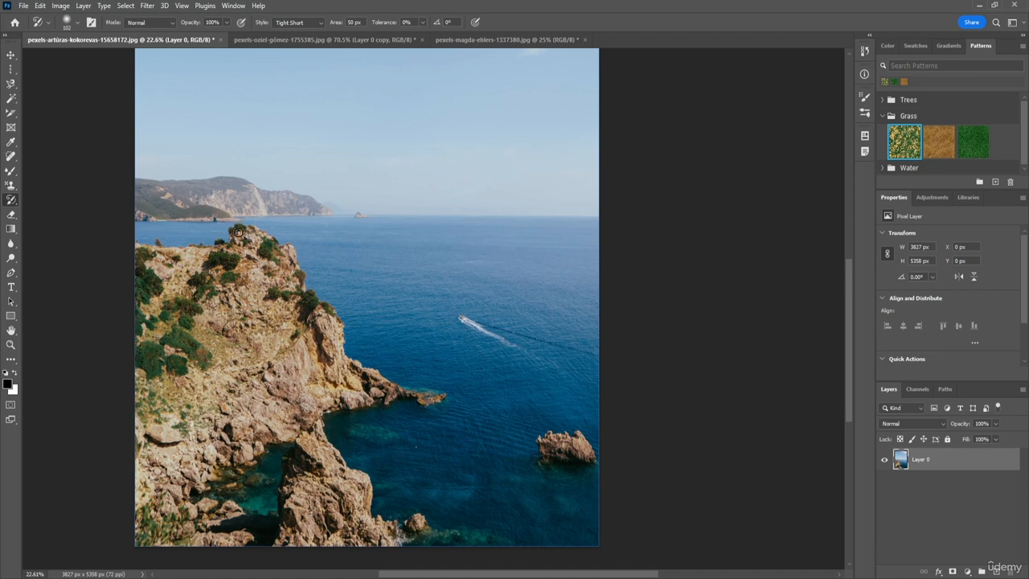
Step: Try Tight Short strokes over the distant hills, the horizon and the boat, and undo them
mouse_move(248, 189)
mouse_down()
mouse_move(161, 205)
mouse_move(292, 203)
mouse_move(340, 225)
mouse_move(357, 246)
mouse_move(390, 223)
mouse_move(384, 201)
mouse_up()
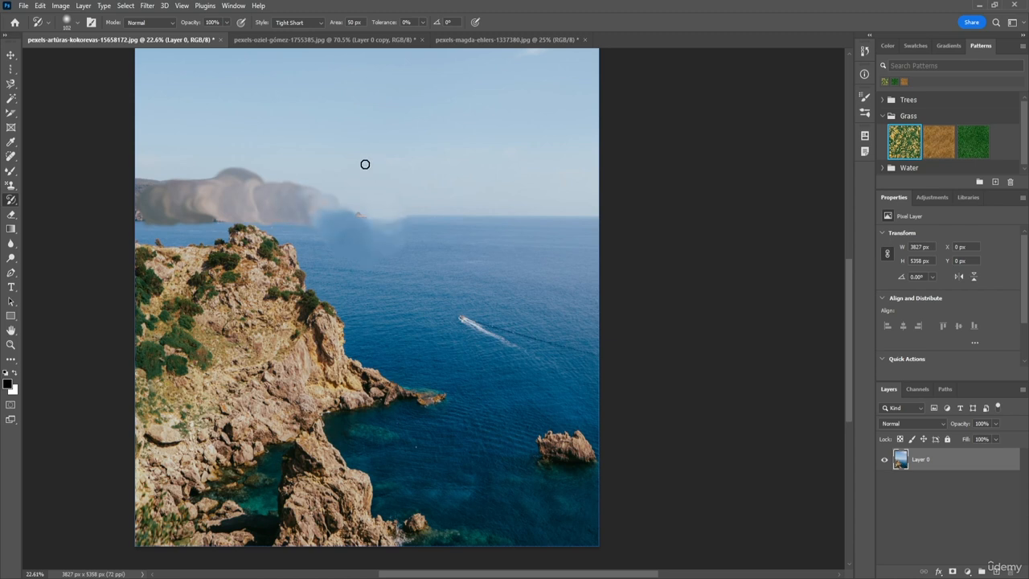
mouse_move(246, 156)
mouse_down()
mouse_move(257, 204)
mouse_move(327, 253)
mouse_move(544, 361)
mouse_move(451, 314)
mouse_up()
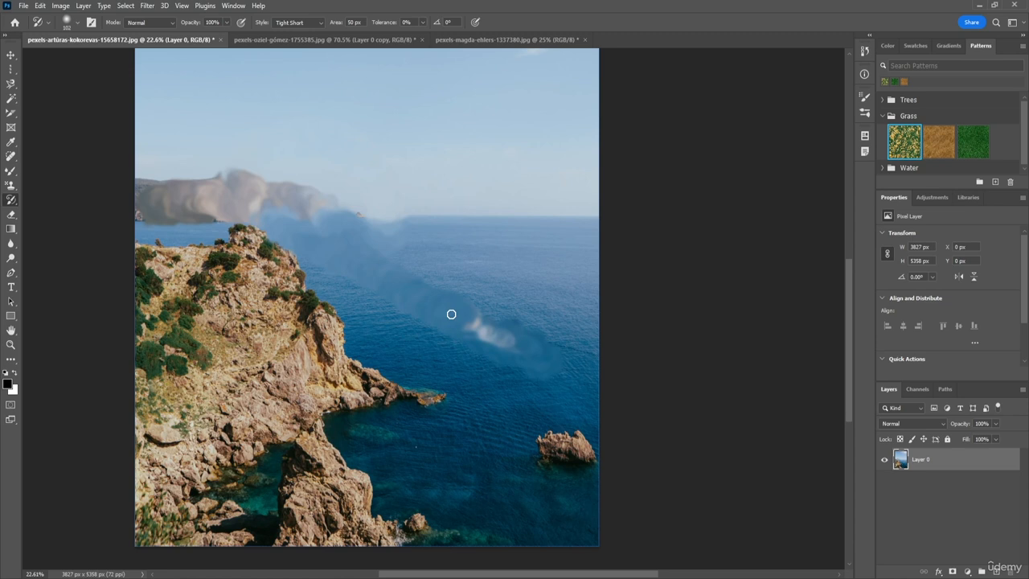
key(ctrl+z)
key(ctrl+z)
Step: Set the Art History Brush style to Tight Medium, try a stroke down the cliff, and undo it
click(298, 24)
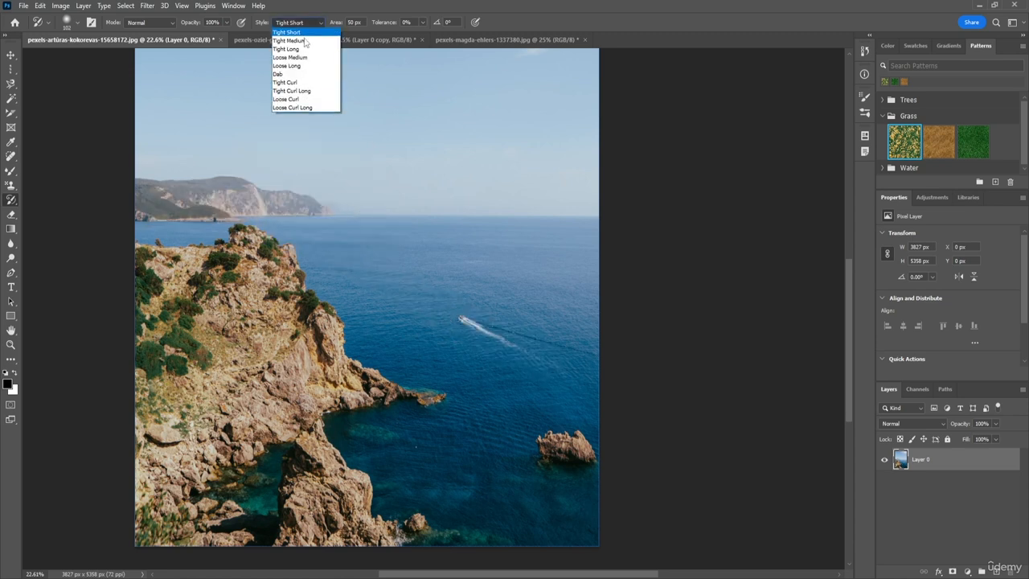
click(304, 42)
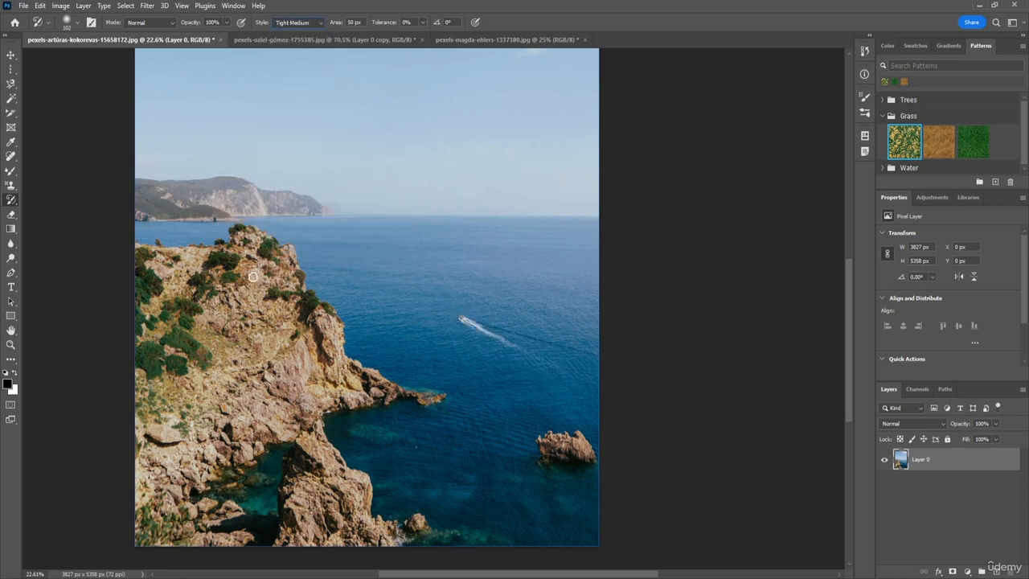
mouse_move(259, 256)
mouse_down()
mouse_move(250, 326)
mouse_move(213, 271)
mouse_move(193, 323)
mouse_move(199, 363)
mouse_move(184, 304)
mouse_move(233, 291)
mouse_move(245, 371)
mouse_move(293, 338)
mouse_move(241, 364)
mouse_move(277, 392)
mouse_move(217, 428)
mouse_move(208, 383)
mouse_move(311, 342)
mouse_move(350, 358)
mouse_move(361, 383)
mouse_move(321, 389)
mouse_move(278, 427)
mouse_move(323, 454)
mouse_move(327, 495)
mouse_move(304, 484)
mouse_move(365, 492)
mouse_move(361, 517)
mouse_move(312, 522)
mouse_up()
key(ctrl+z)
Step: Switch the brush style to Tight Long, try a stroke on the upper cliff, and undo it
click(296, 24)
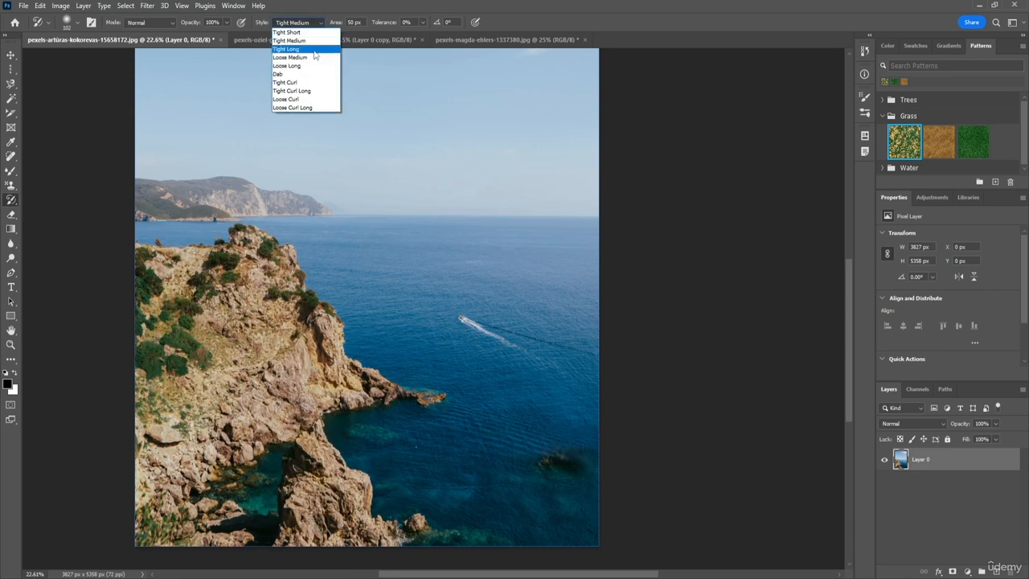
click(314, 50)
mouse_move(254, 241)
mouse_down()
mouse_move(174, 421)
mouse_move(230, 405)
mouse_move(291, 359)
mouse_move(406, 422)
mouse_move(303, 343)
mouse_up()
key(ctrl+z)
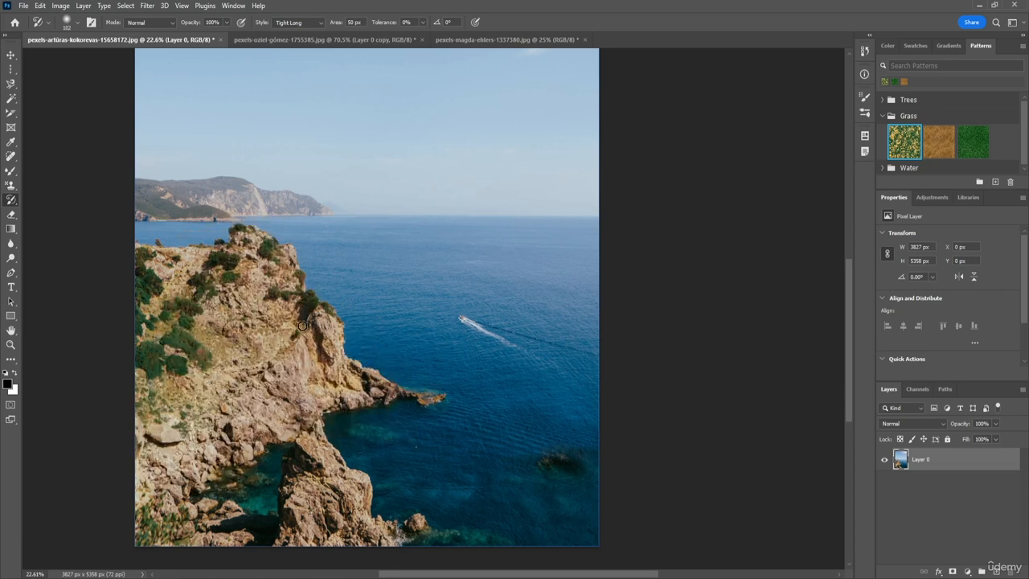
Step: Change the style to Loose Medium, paint a trial stroke over the cliff's slope, and undo it
click(304, 21)
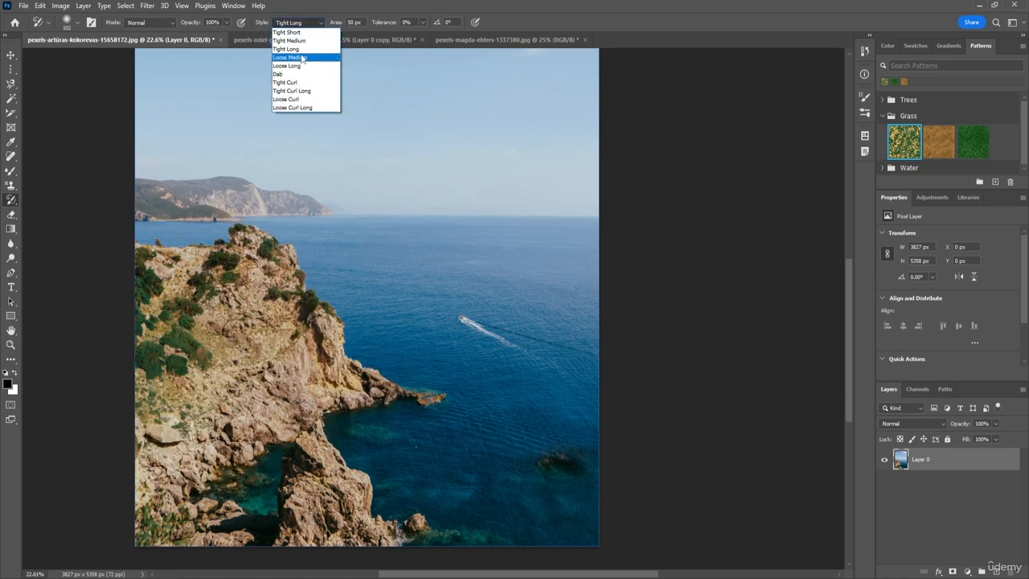
click(302, 58)
mouse_move(233, 265)
mouse_down()
mouse_move(179, 335)
mouse_move(208, 302)
mouse_move(214, 322)
mouse_move(257, 314)
mouse_move(276, 352)
mouse_move(219, 416)
mouse_up()
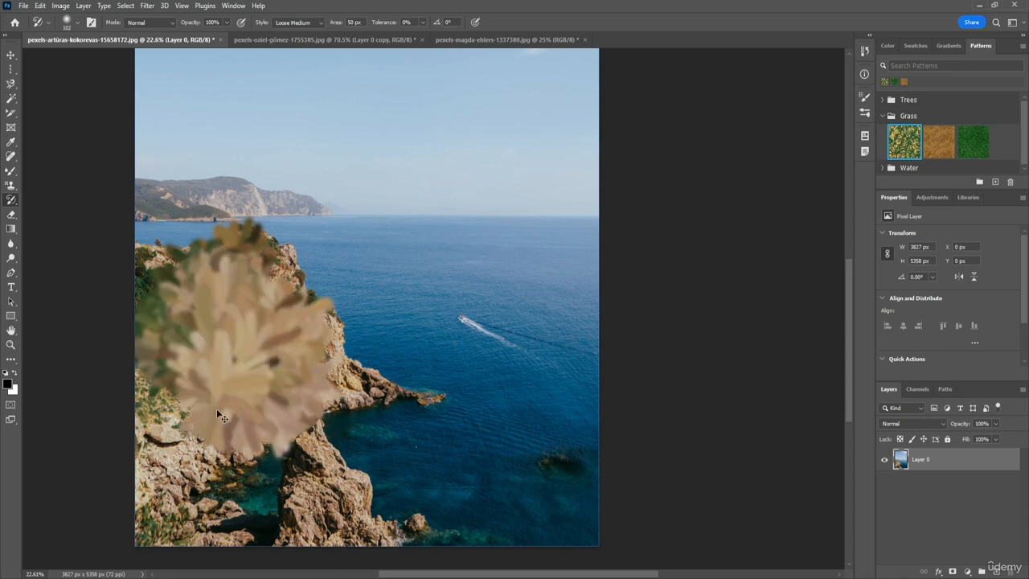
key(ctrl+z)
Step: Set the style to Loose Long, try a stroke around the cliff top, and undo it
click(308, 21)
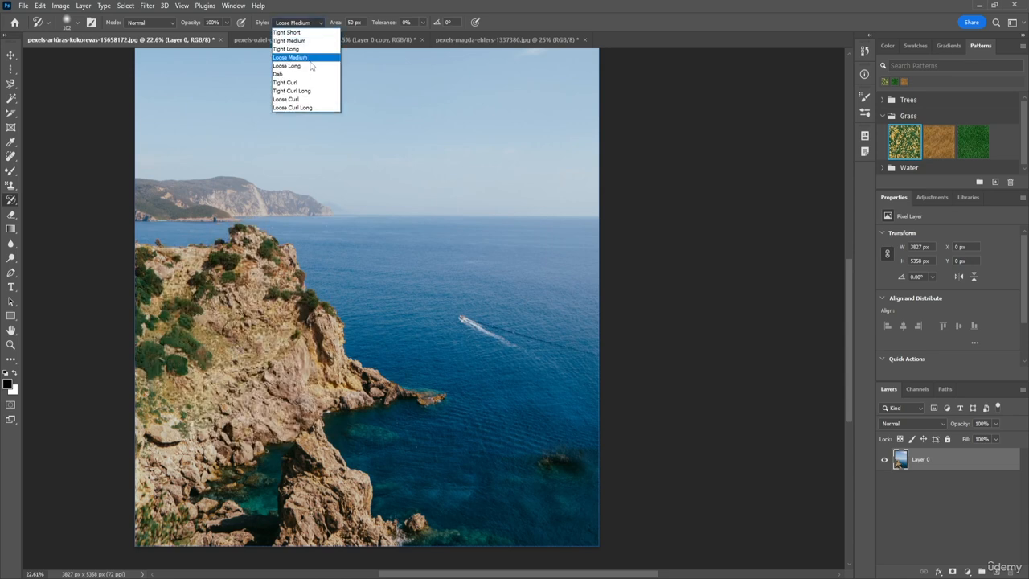
click(310, 66)
mouse_move(260, 226)
mouse_down()
mouse_move(192, 371)
mouse_move(238, 383)
mouse_move(317, 367)
mouse_move(421, 343)
mouse_move(472, 311)
mouse_move(475, 274)
mouse_move(465, 262)
mouse_move(302, 234)
mouse_move(245, 210)
mouse_move(202, 204)
mouse_move(188, 250)
mouse_up()
key(ctrl+z)
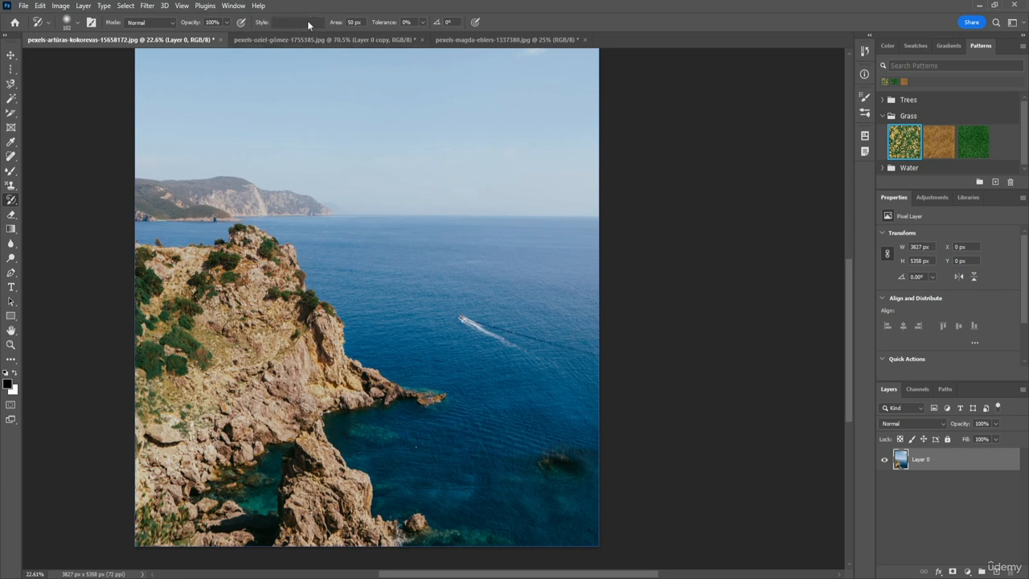
Step: Choose the Dab style, try strokes across the cliff and the adjacent sea, and undo them
click(307, 22)
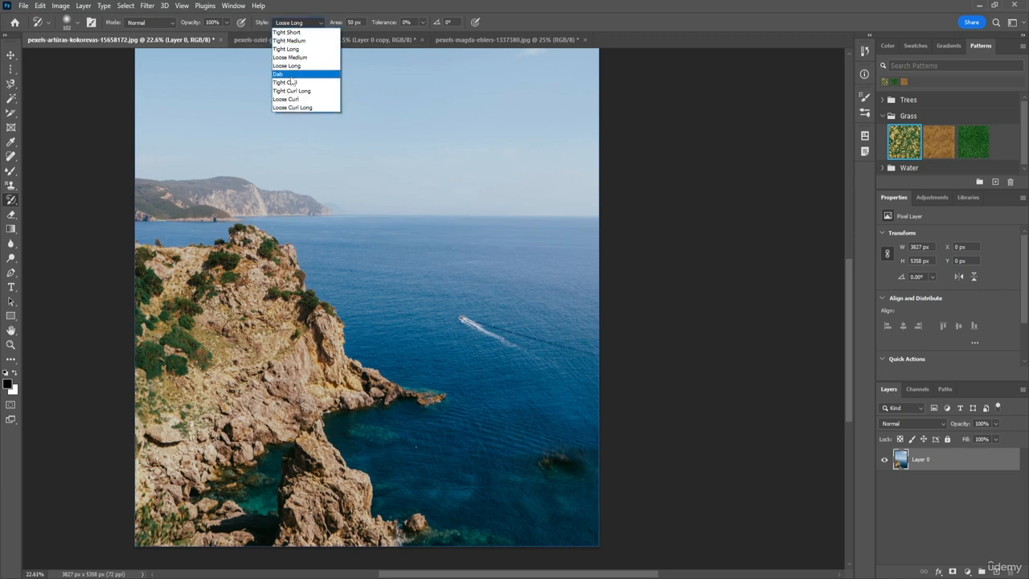
click(285, 75)
mouse_move(174, 331)
mouse_down()
mouse_move(317, 345)
mouse_move(394, 390)
mouse_up()
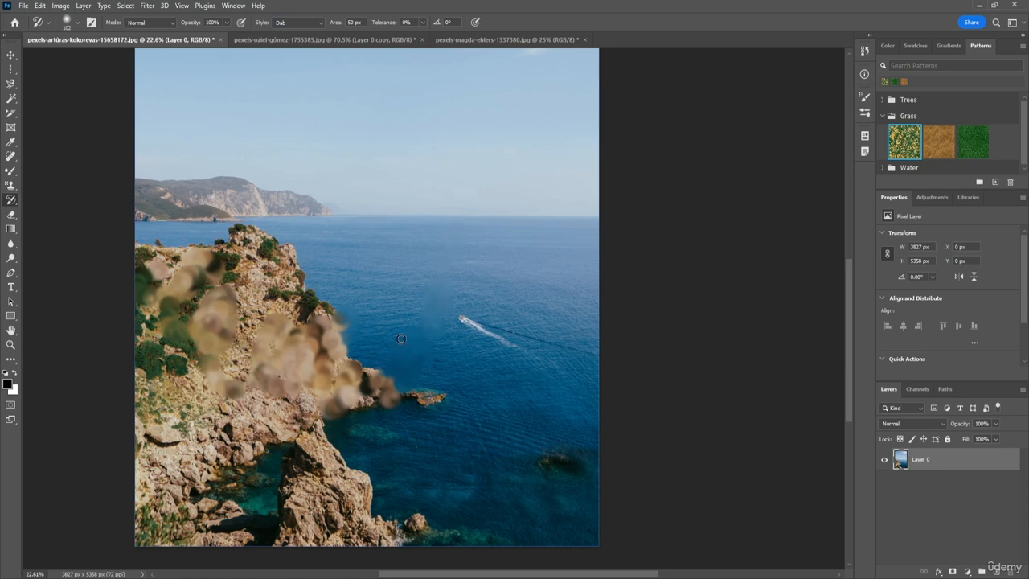
mouse_move(401, 338)
mouse_down()
mouse_move(333, 368)
mouse_move(354, 256)
mouse_move(346, 314)
mouse_move(362, 293)
mouse_move(305, 318)
mouse_move(284, 350)
mouse_move(254, 265)
mouse_up()
key(ctrl+z)
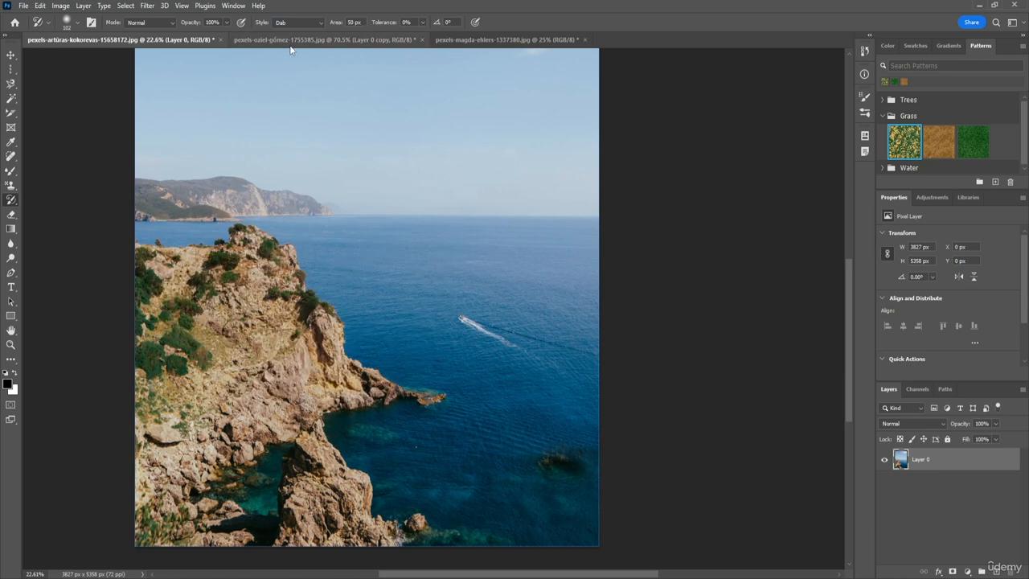
Step: Set the style to Tight Curl, try a stroke from the distant hills down the cliff, and undo it
click(298, 23)
click(296, 82)
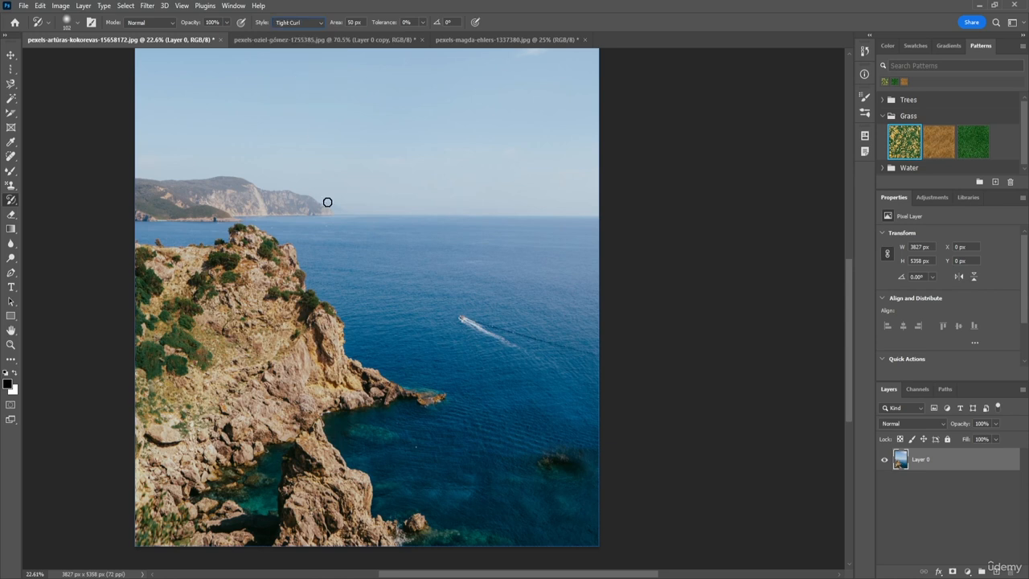
mouse_move(202, 183)
mouse_down()
mouse_move(197, 218)
mouse_move(223, 230)
mouse_move(248, 220)
mouse_move(275, 305)
mouse_move(241, 348)
mouse_move(267, 289)
mouse_move(285, 320)
mouse_move(206, 387)
mouse_move(220, 399)
mouse_move(311, 397)
mouse_move(292, 437)
mouse_up()
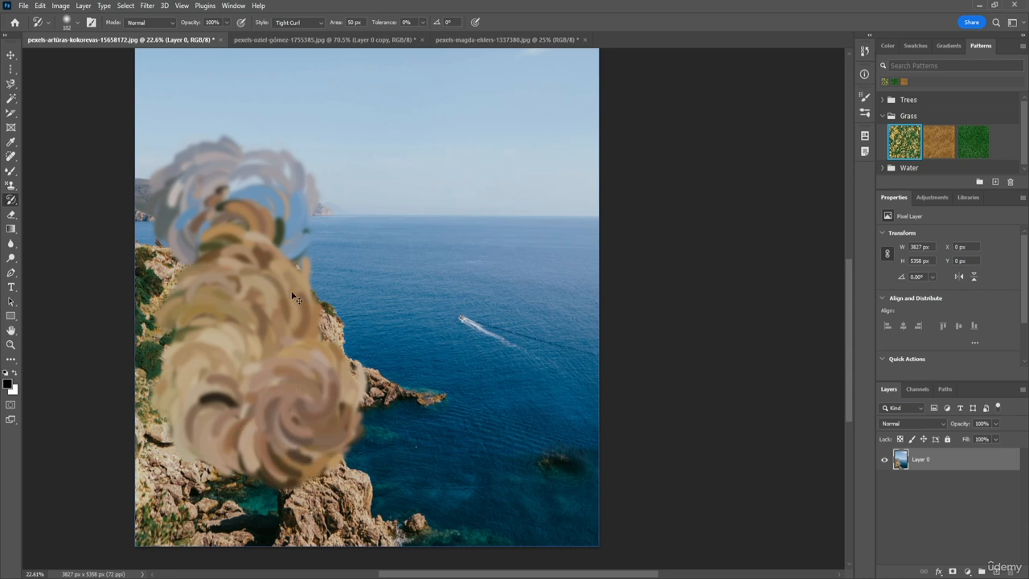
key(ctrl+z)
Step: Set the style to Tight Curl Long, try strokes on the cliff, the sea by the boat and the distant hills, and undo them
click(301, 24)
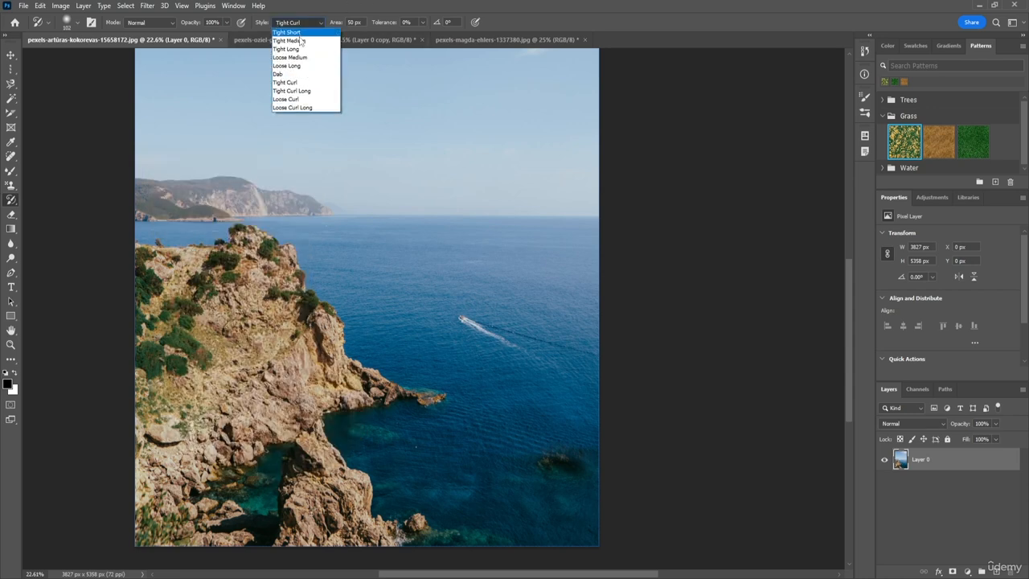
click(313, 93)
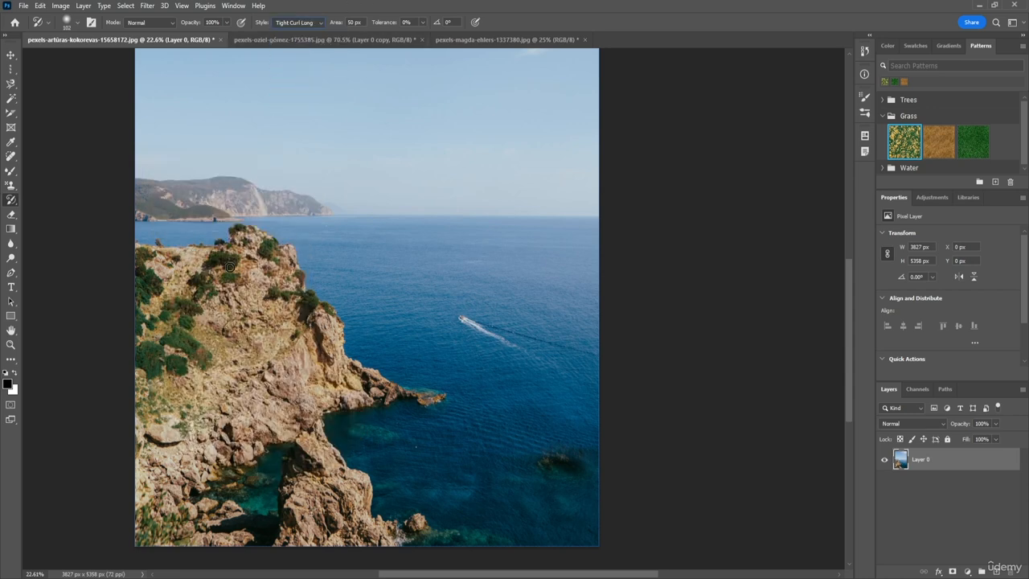
mouse_move(227, 264)
mouse_down()
mouse_move(205, 266)
mouse_move(187, 308)
mouse_move(192, 320)
mouse_move(246, 318)
mouse_up()
drag(453, 284, 454, 285)
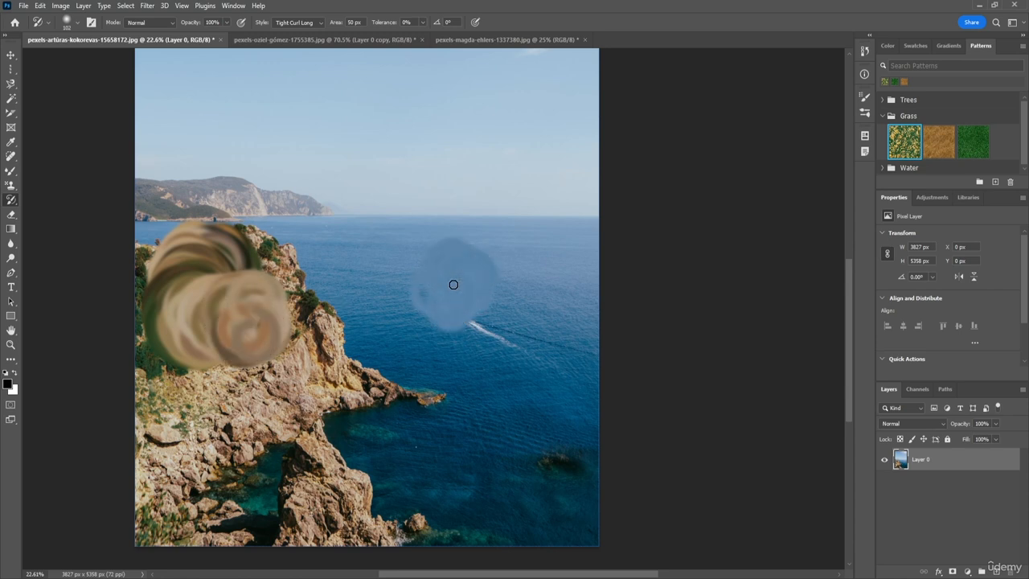
drag(269, 198, 269, 199)
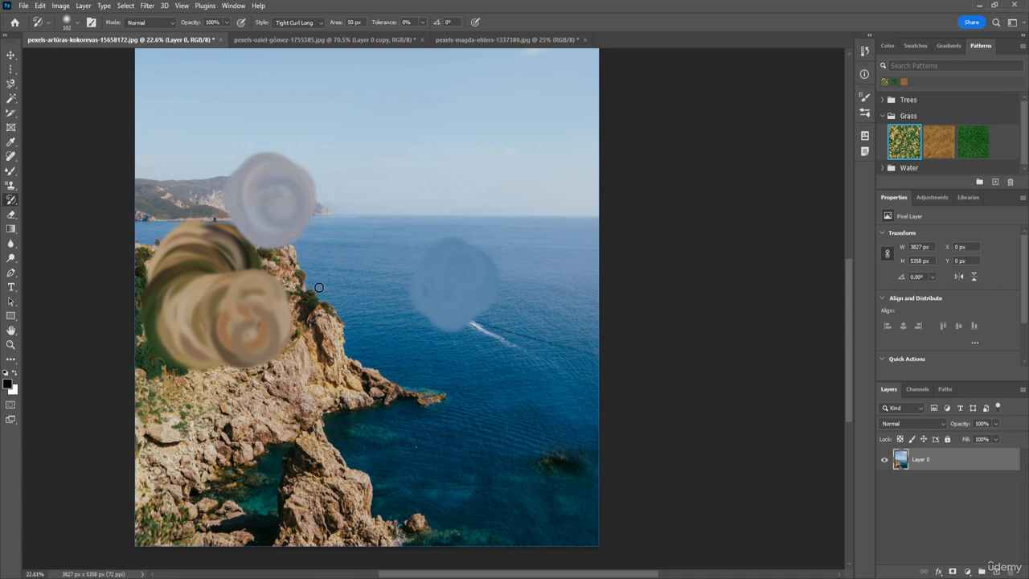
key(ctrl+z)
key(ctrl+z)
key(ctrl+z)
key(ctrl+z)
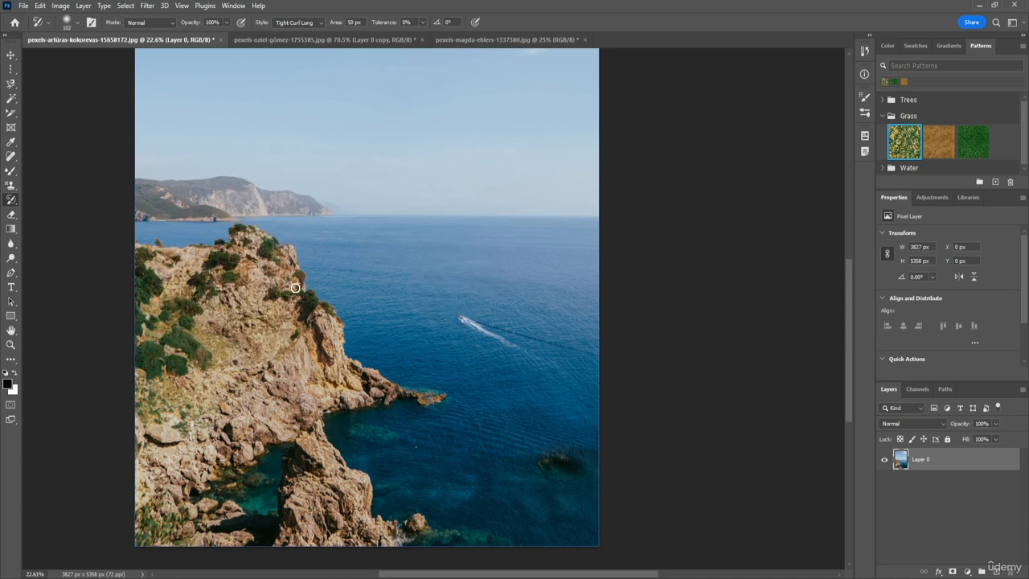
Step: Set the style to Loose Curl, try strokes over the distant hills, cliff and sea, and undo them
click(281, 21)
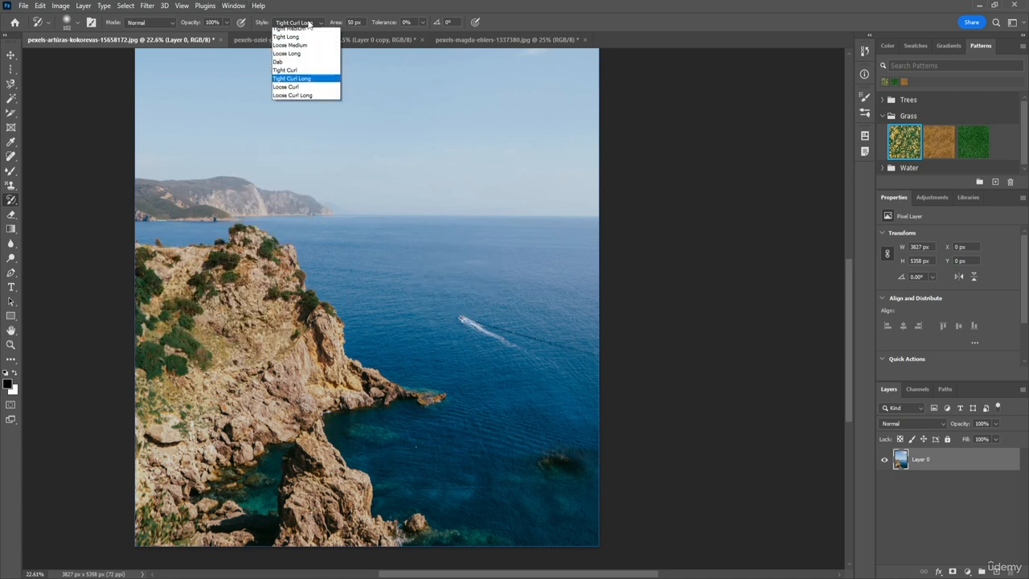
click(304, 98)
mouse_move(236, 184)
mouse_down()
mouse_move(210, 231)
mouse_move(200, 313)
mouse_move(210, 331)
mouse_move(263, 362)
mouse_move(340, 371)
mouse_move(396, 360)
mouse_move(431, 341)
mouse_move(475, 275)
mouse_move(454, 240)
mouse_move(349, 233)
mouse_move(309, 279)
mouse_up()
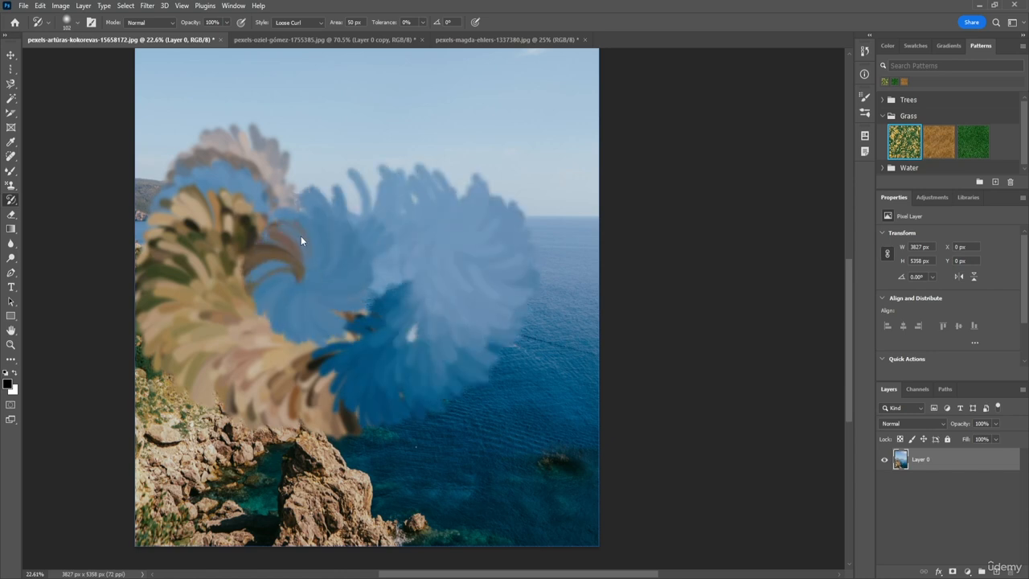
mouse_move(394, 285)
mouse_down()
mouse_move(326, 274)
mouse_move(326, 225)
mouse_move(312, 199)
mouse_move(252, 243)
mouse_move(282, 297)
mouse_move(387, 369)
mouse_move(292, 364)
mouse_move(304, 280)
mouse_move(330, 241)
mouse_move(425, 299)
mouse_move(328, 318)
mouse_up()
key(ctrl+z)
key(ctrl+z)
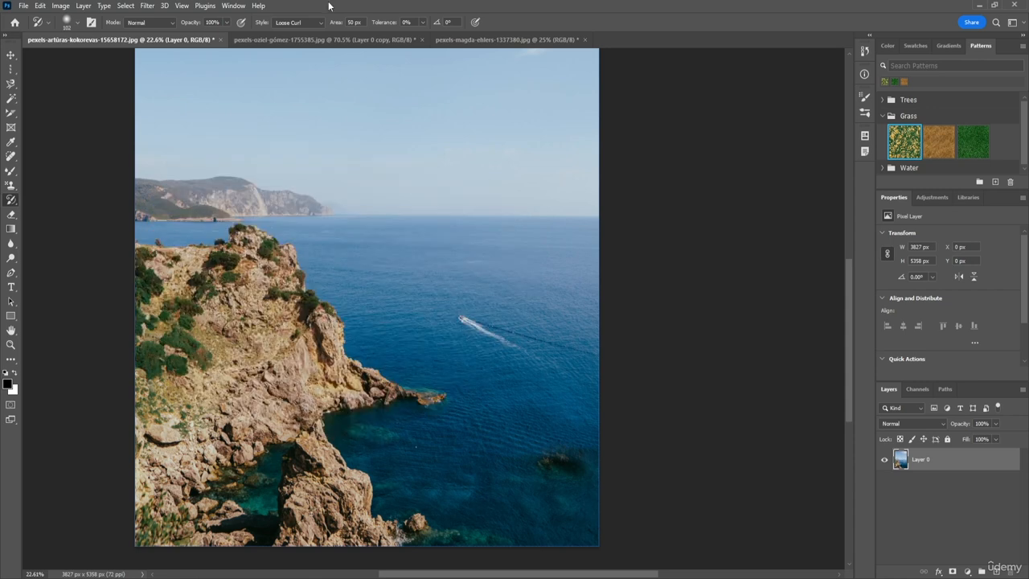
Step: Set the style to Loose Curl Long, try a sweeping stroke over the hills, cliff, sea and sky, and undo the stroke
click(299, 23)
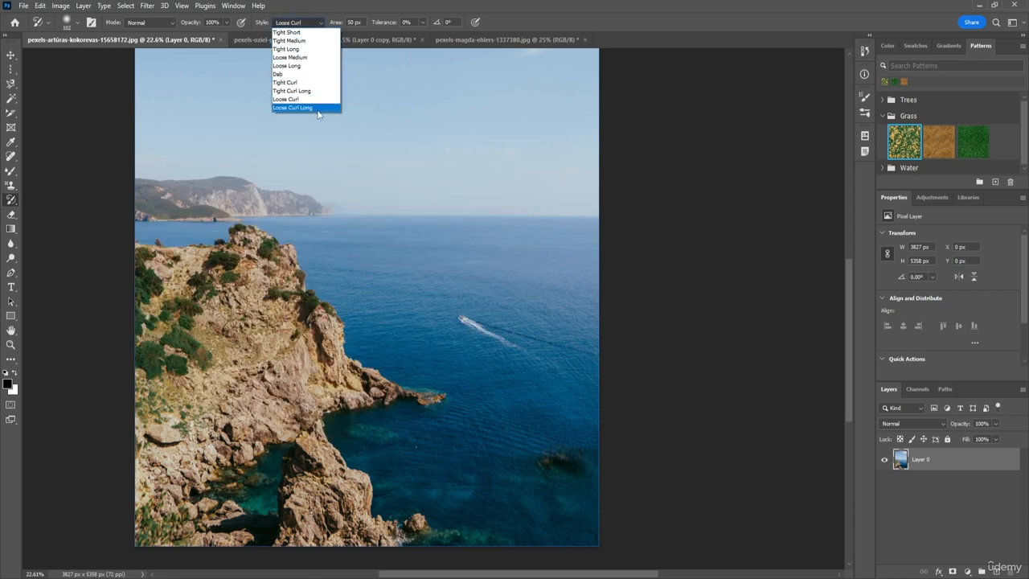
click(317, 109)
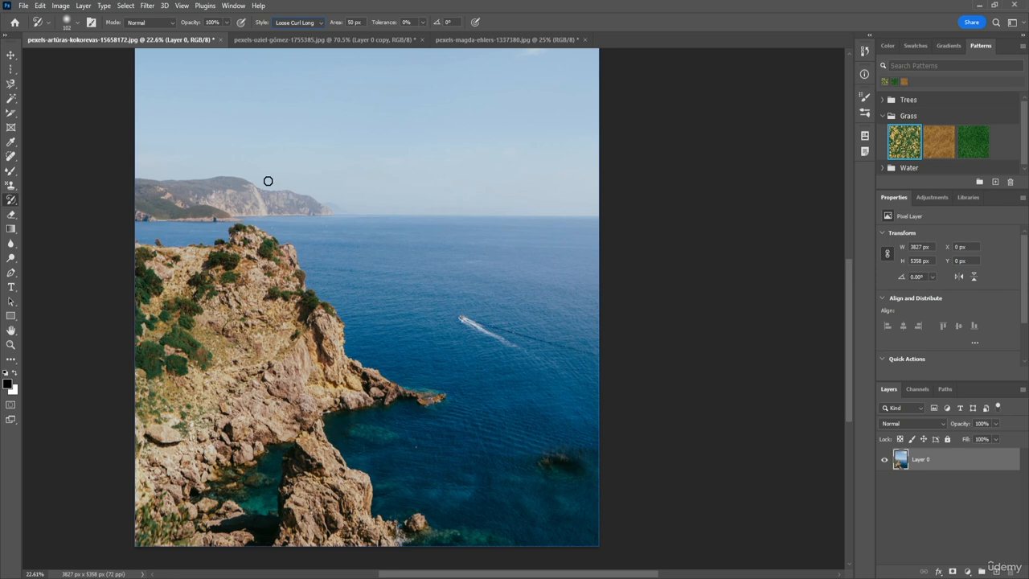
mouse_move(267, 181)
mouse_down()
mouse_move(224, 215)
mouse_move(207, 284)
mouse_move(206, 367)
mouse_move(232, 417)
mouse_move(304, 471)
mouse_move(424, 466)
mouse_move(492, 426)
mouse_move(509, 369)
mouse_move(508, 267)
mouse_move(481, 208)
mouse_move(402, 157)
mouse_move(294, 172)
mouse_move(349, 318)
mouse_move(325, 239)
mouse_move(396, 295)
mouse_move(344, 241)
mouse_move(320, 319)
mouse_up()
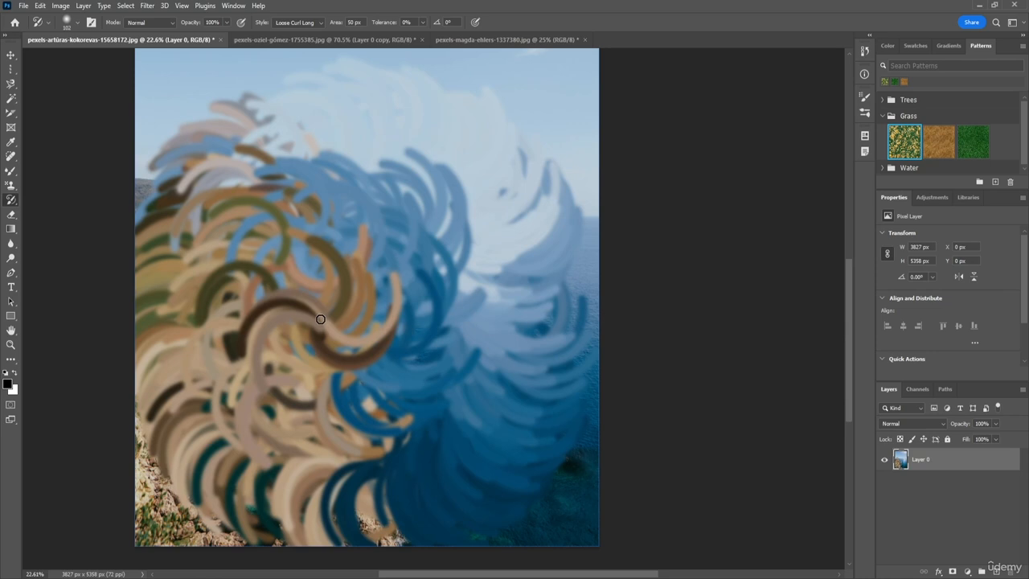
key(ctrl+z)
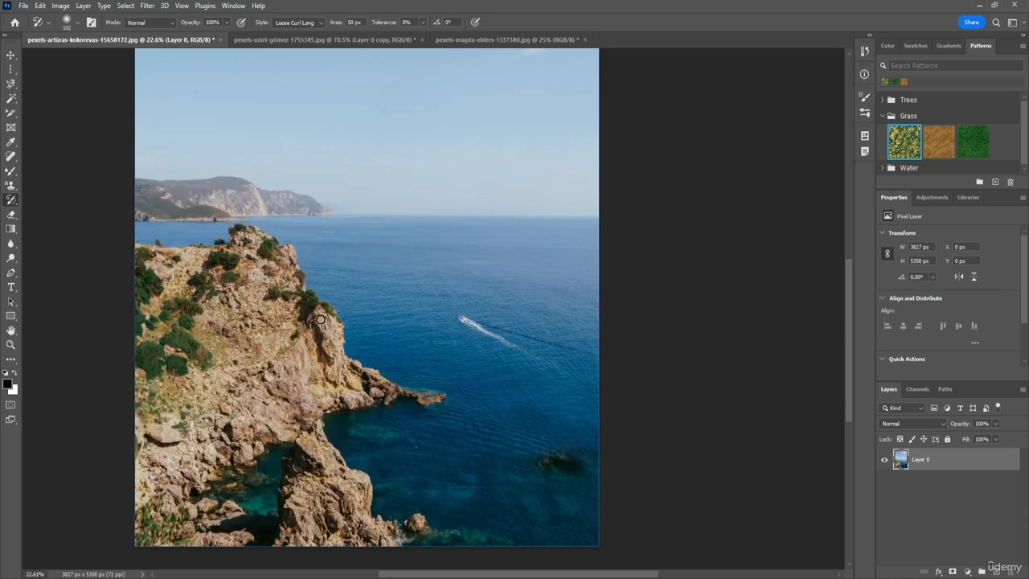